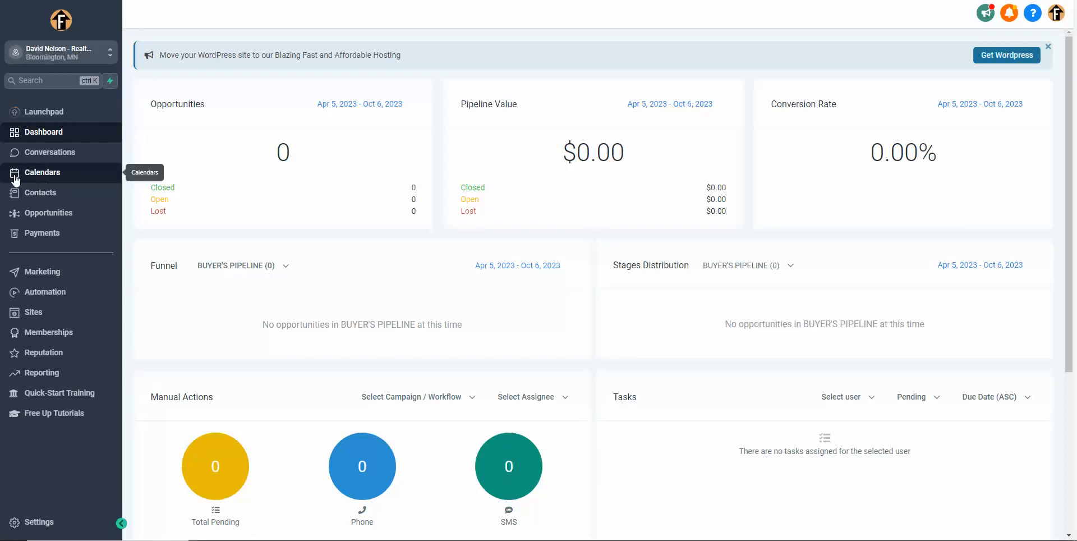
# Step: Show the Talk About eXp calendar and look over the week's scheduled events
pyautogui.click(33, 178)
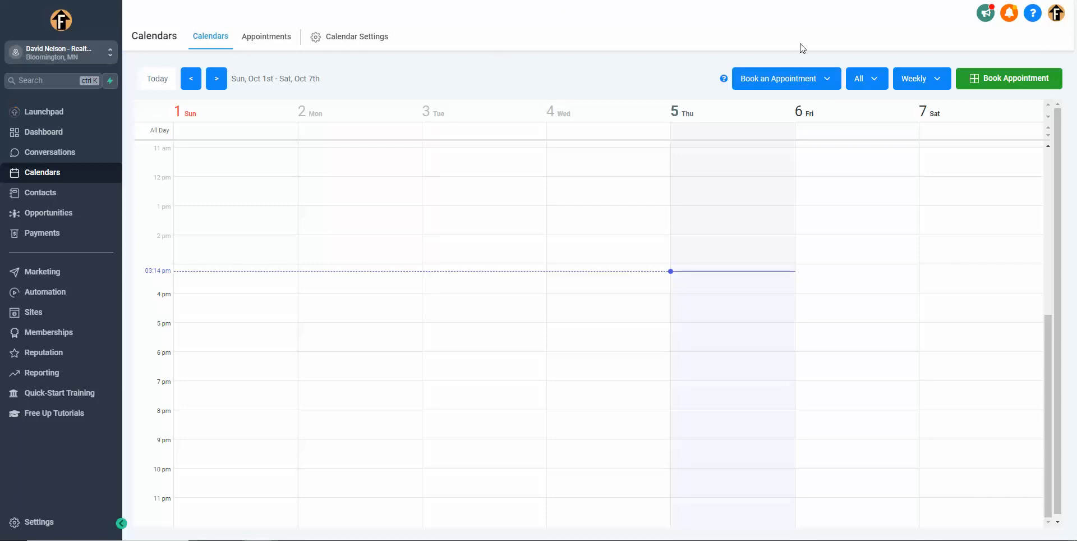
pyautogui.click(791, 78)
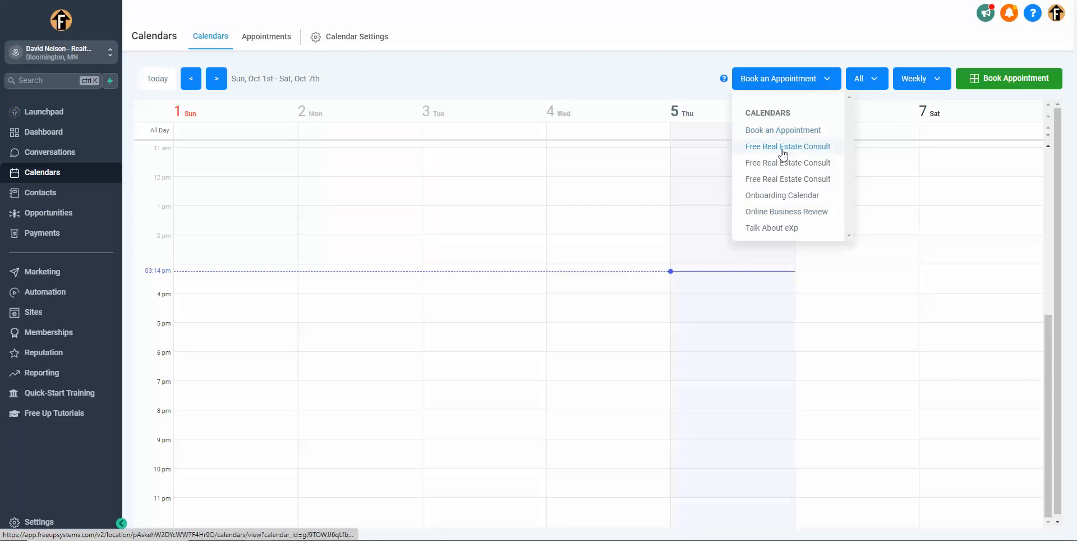
pyautogui.click(787, 229)
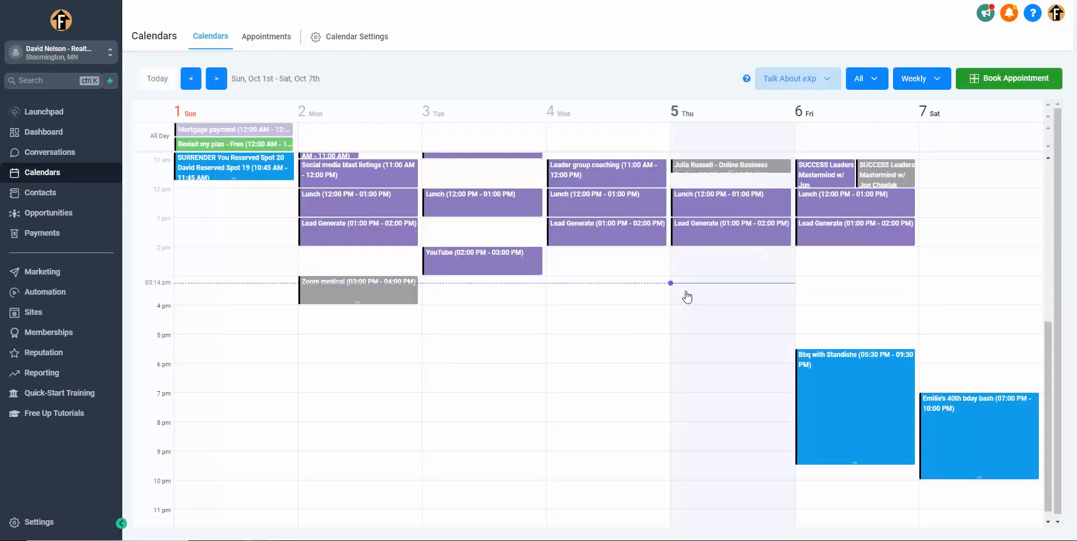
pyautogui.scroll(1, 684, 298)
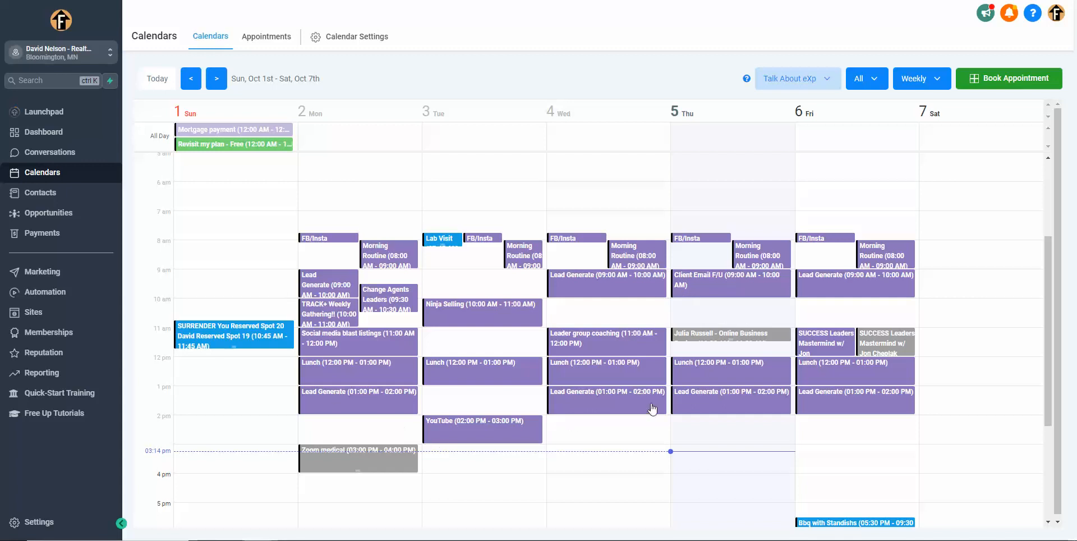
pyautogui.scroll(-1, 548, 207)
pyautogui.scroll(4, 505, 168)
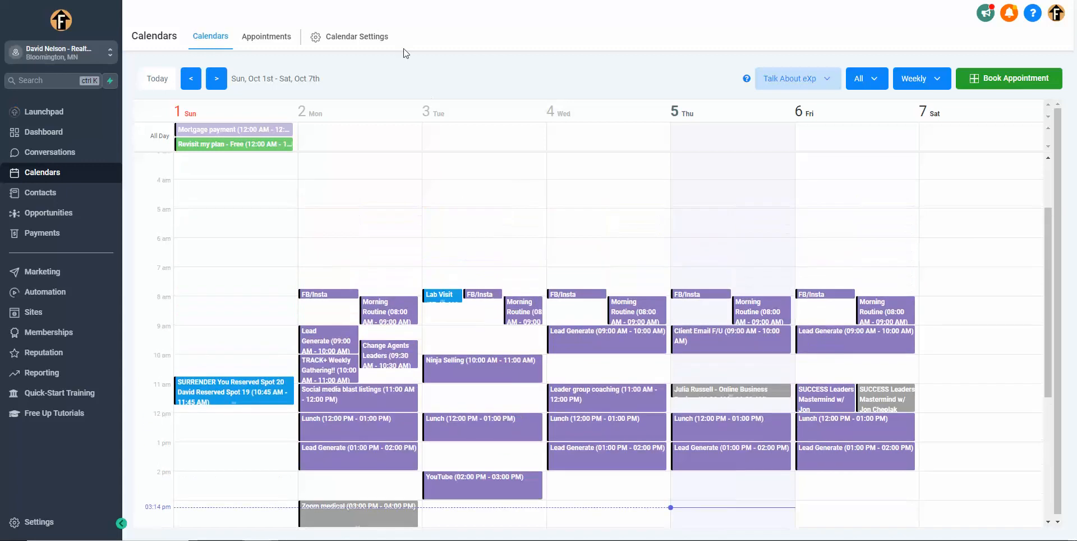
# Step: Start a new calendar from the calendar settings using the Simple Calendar scheduling type
pyautogui.click(350, 37)
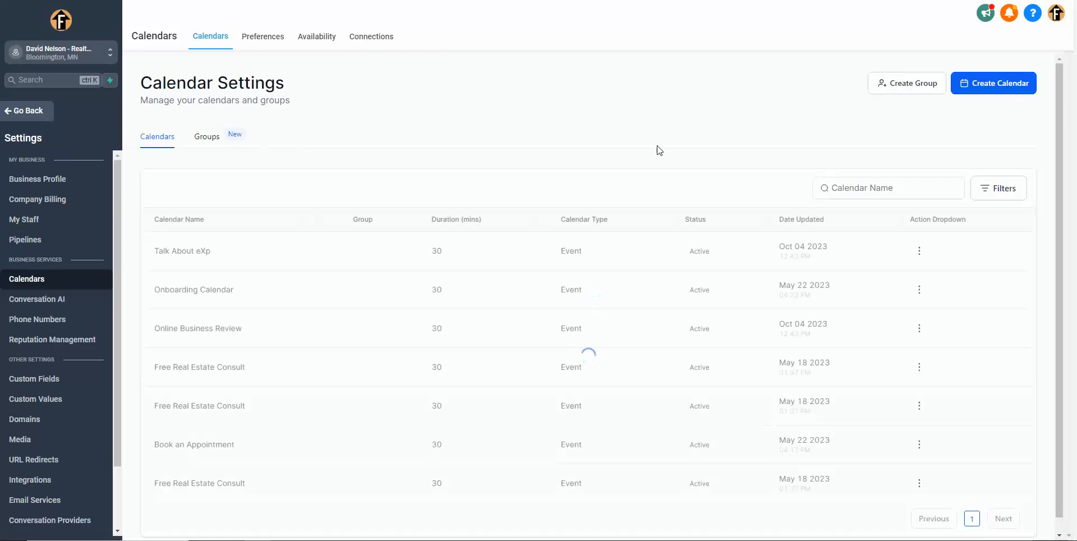
pyautogui.click(993, 90)
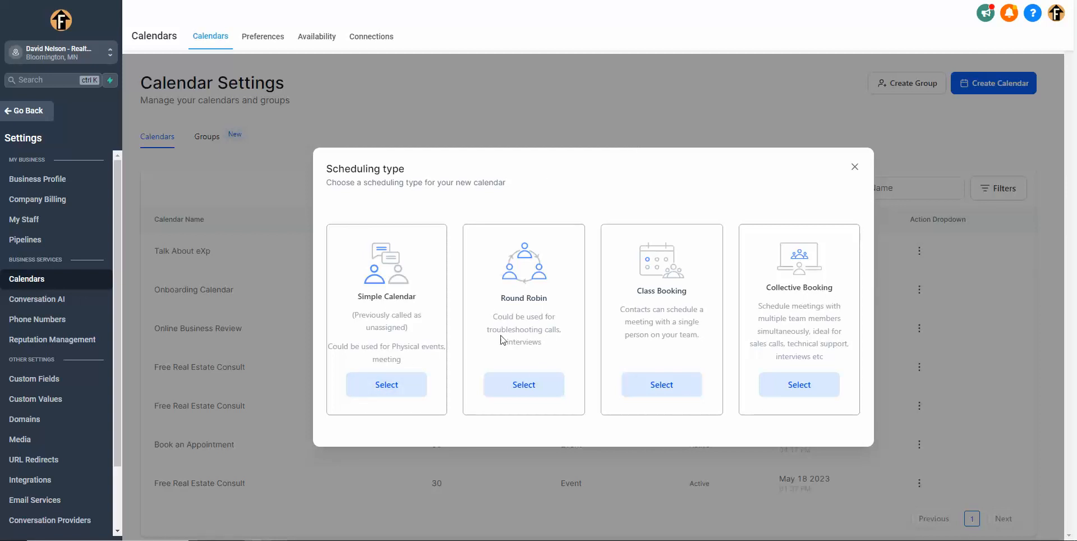
pyautogui.click(378, 395)
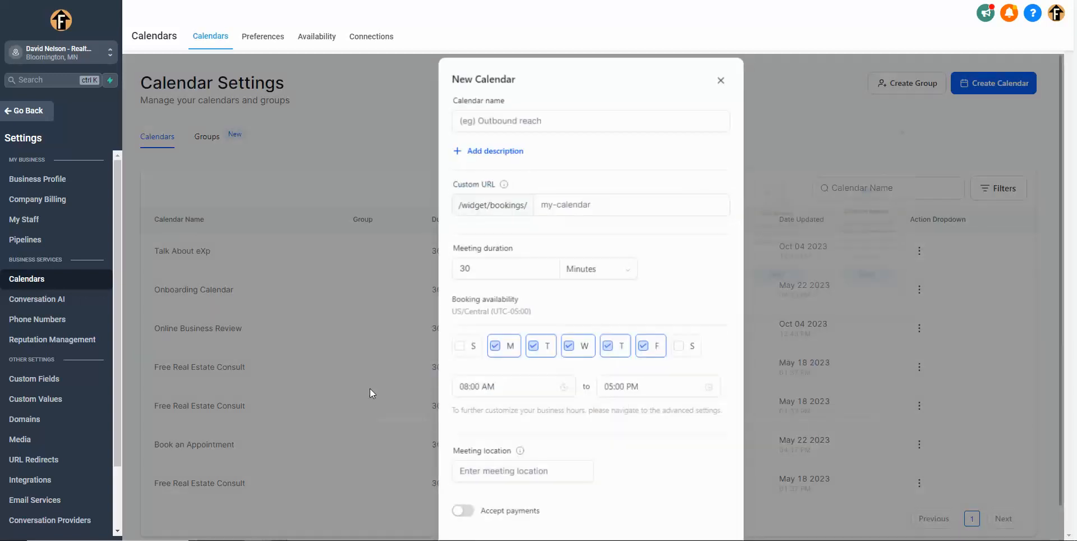
# Step: Name the new calendar TEST and add the description "adfafdasfdadfs aasdfasdfaadsfaf"
pyautogui.click(602, 115)
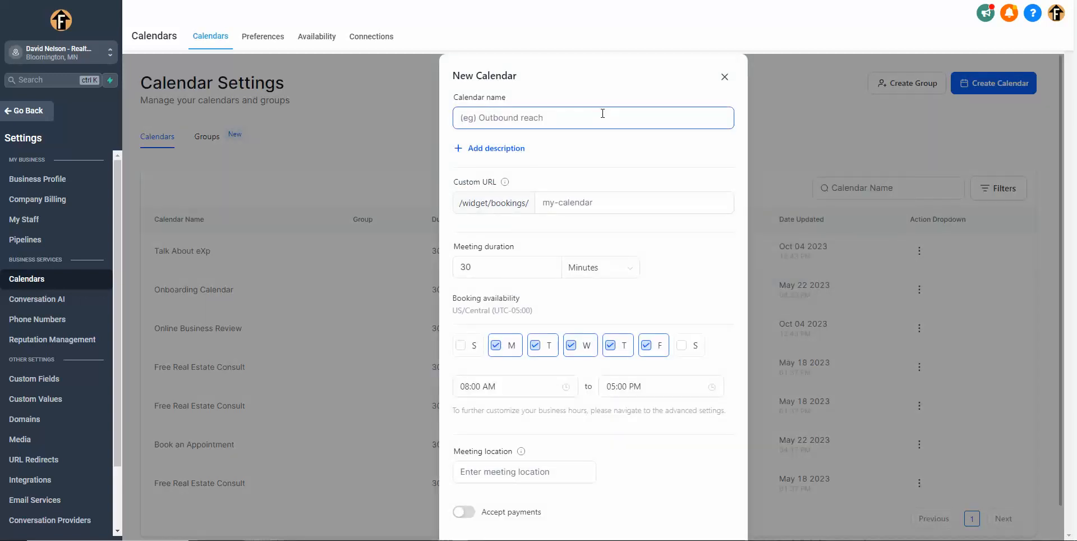
pyautogui.write('TEST')
pyautogui.click(502, 153)
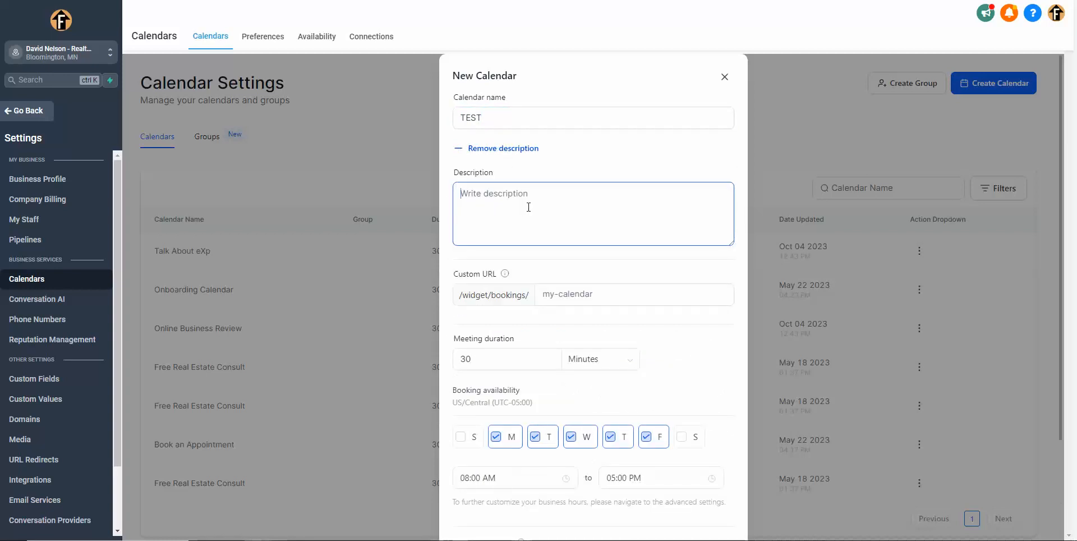
pyautogui.write('adfafdasfdadfs')
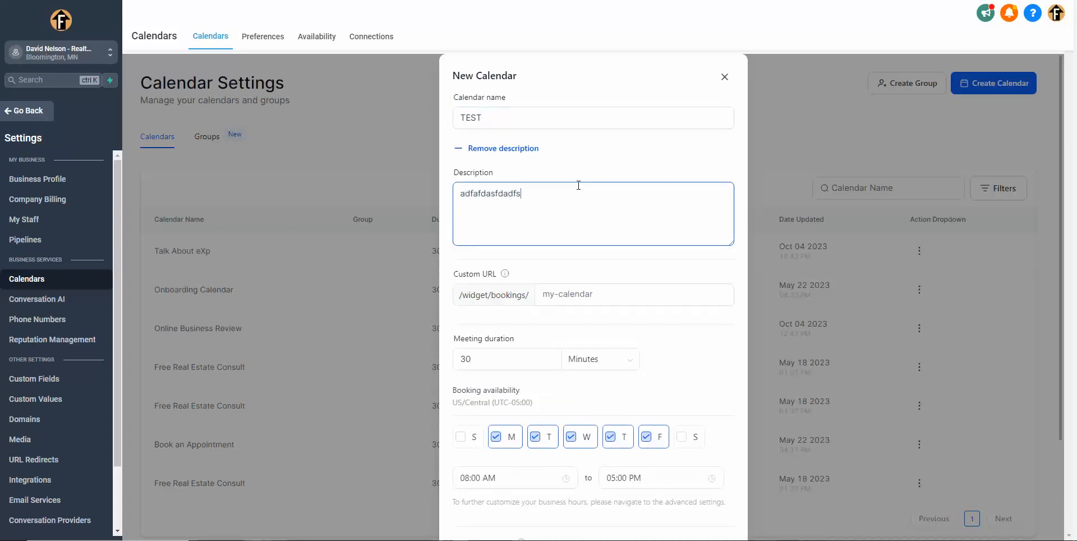
pyautogui.write(' aasdfasdfaadsfaf')
# Step: Set the calendar's custom booking URL slug to testtesttesttest1235
pyautogui.scroll(-2, 620, 264)
pyautogui.click(593, 181)
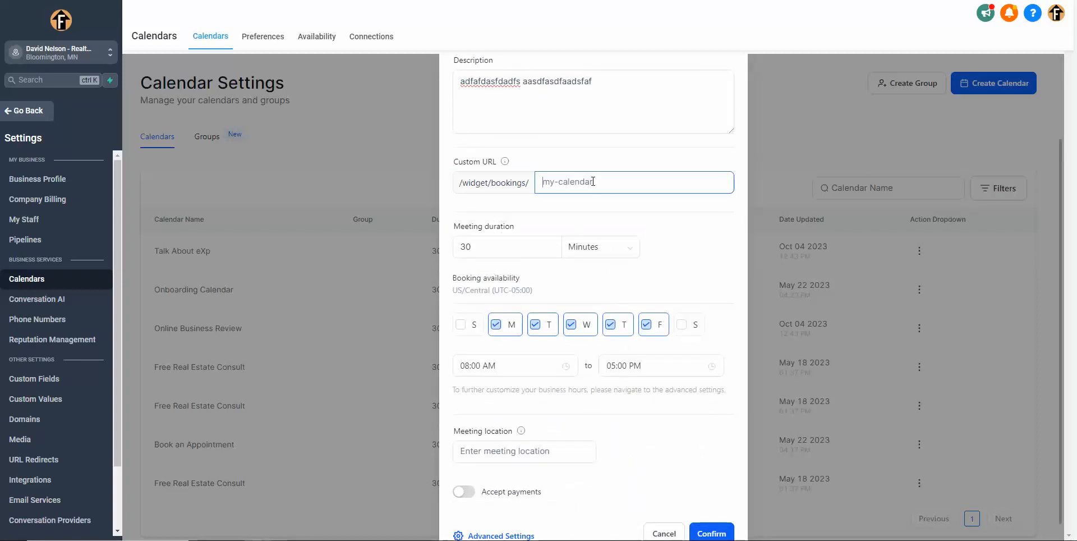
pyautogui.write('test test')
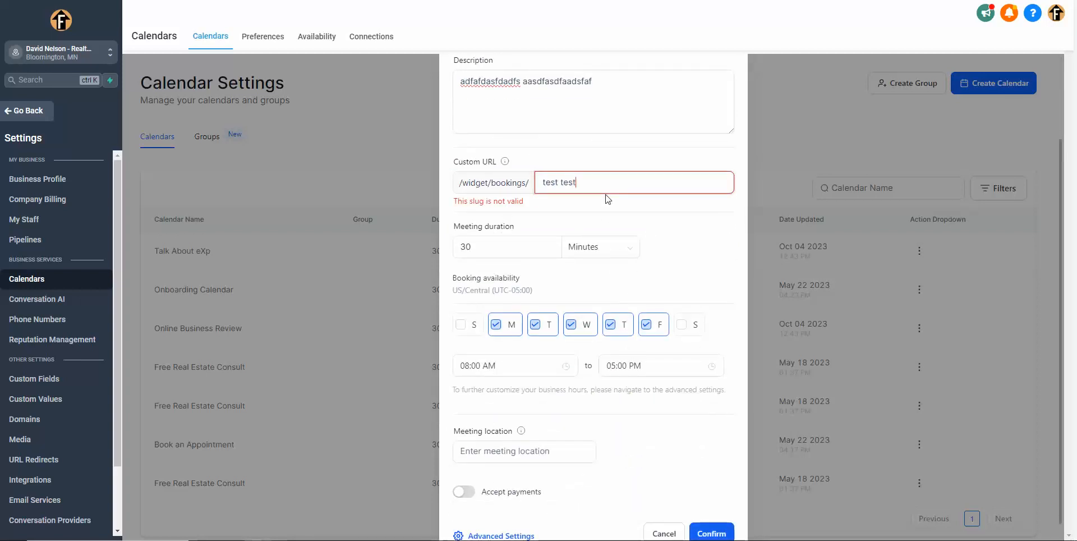
pyautogui.write(' test')
pyautogui.press('Delete')
pyautogui.press('Delete')
pyautogui.press('Delete')
pyautogui.press('Delete')
pyautogui.press('Delete')
pyautogui.write('test')
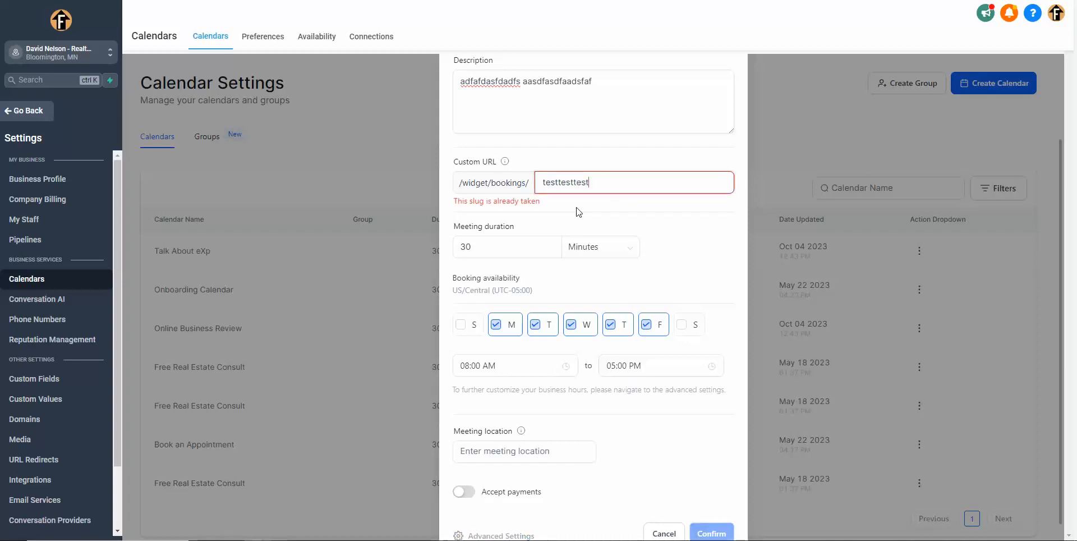
pyautogui.write('test1235')
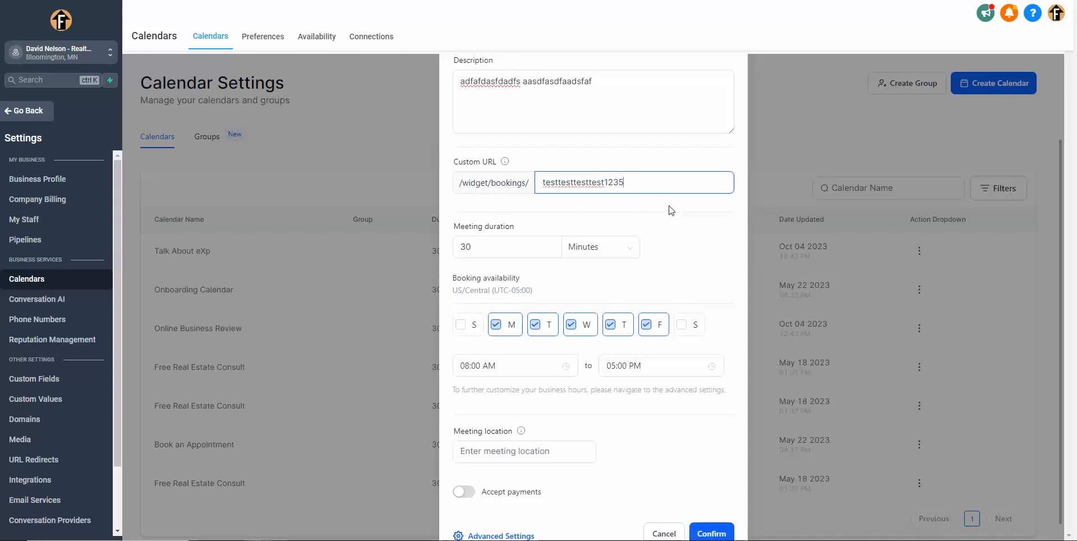
pyautogui.click(671, 208)
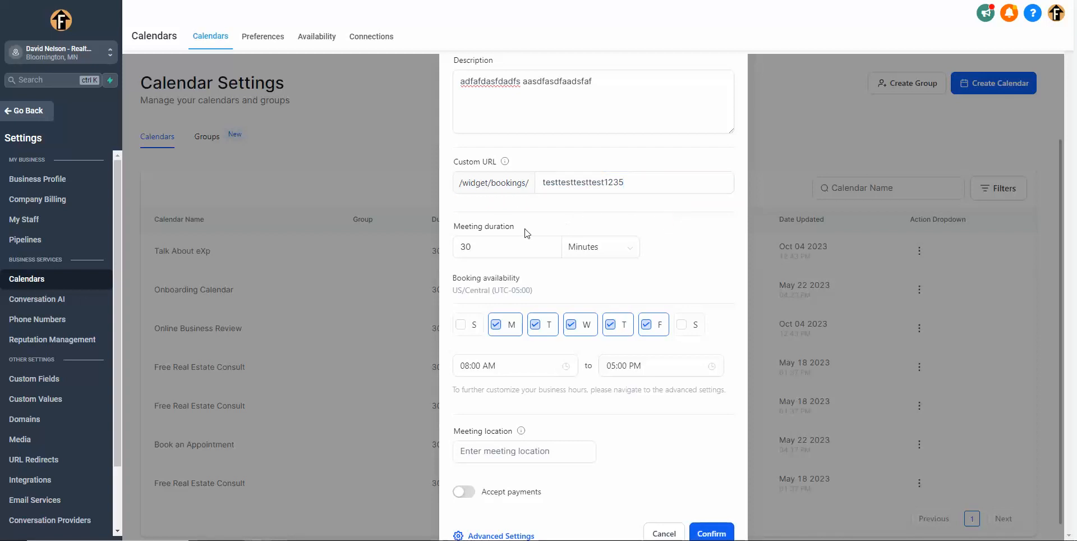
# Step: Examine the new calendar's meeting duration, its unit choices and the booking availability hours
pyautogui.click(497, 248)
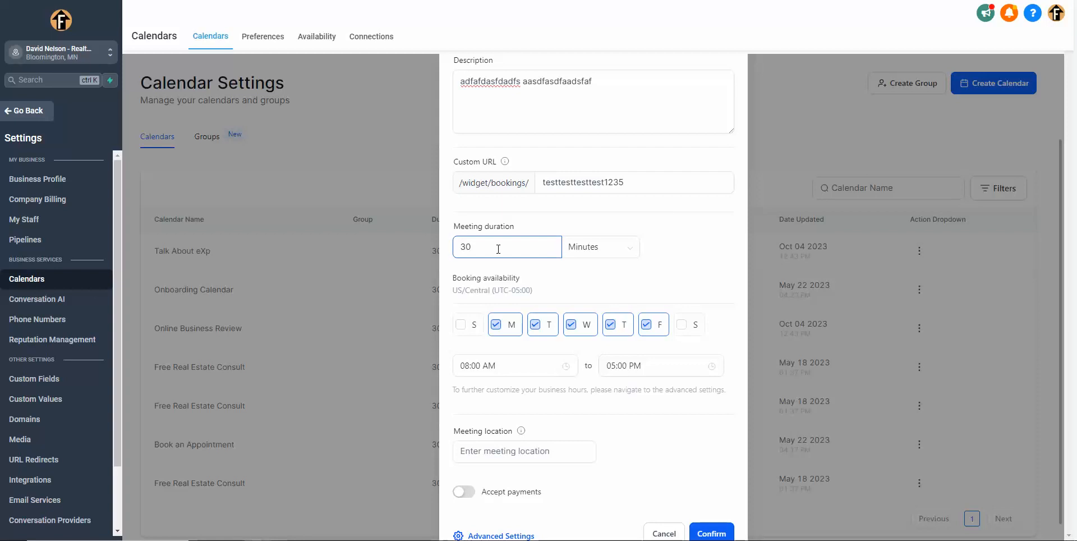
pyautogui.click(577, 253)
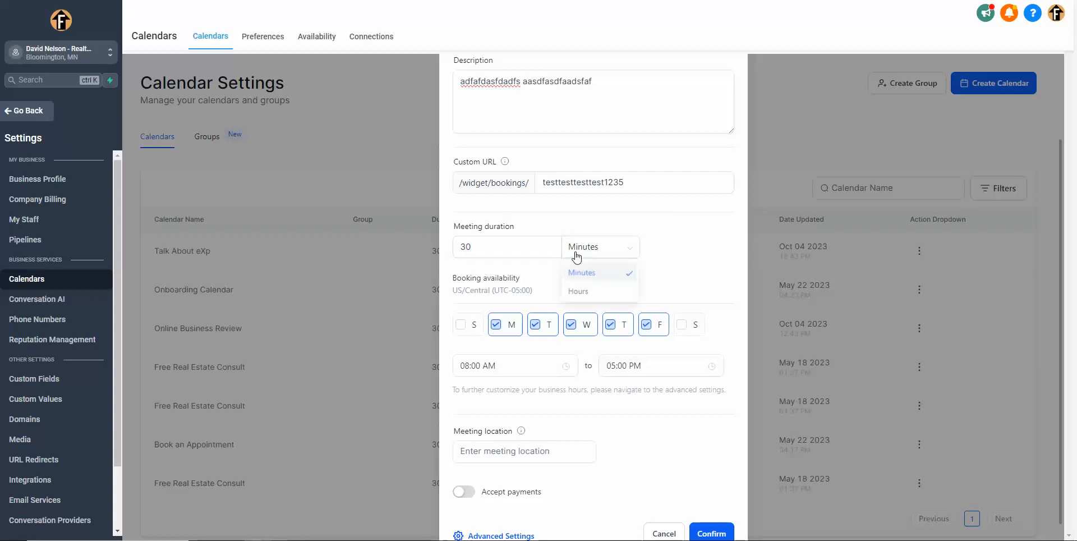
pyautogui.click(602, 226)
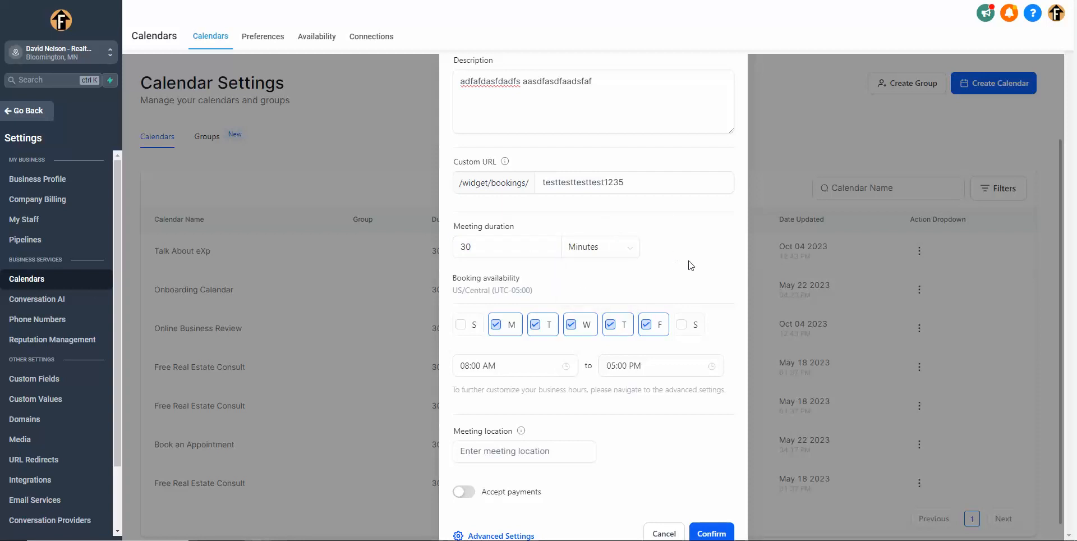
pyautogui.scroll(-1, 645, 247)
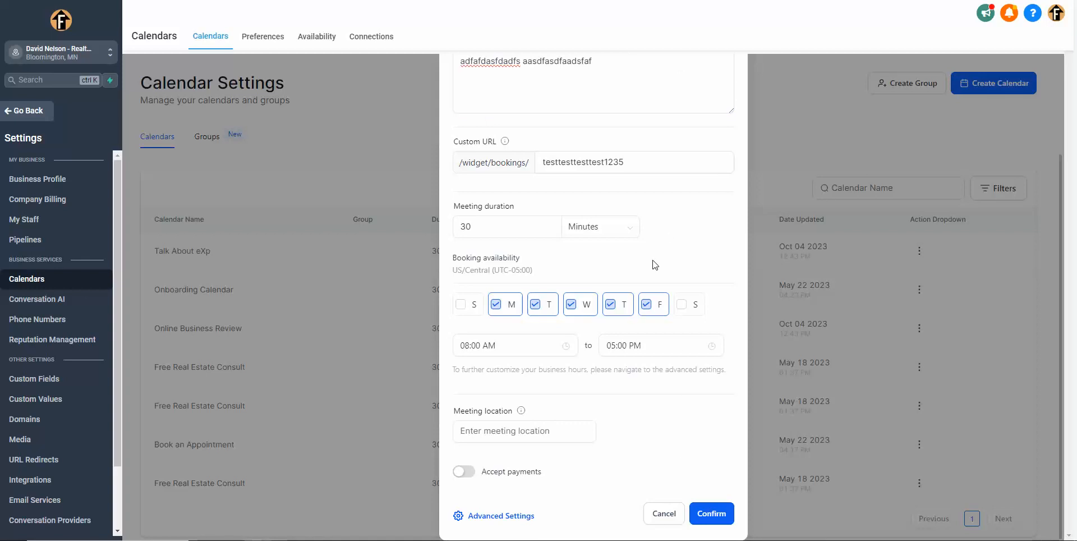
pyautogui.click(471, 348)
pyautogui.click(678, 341)
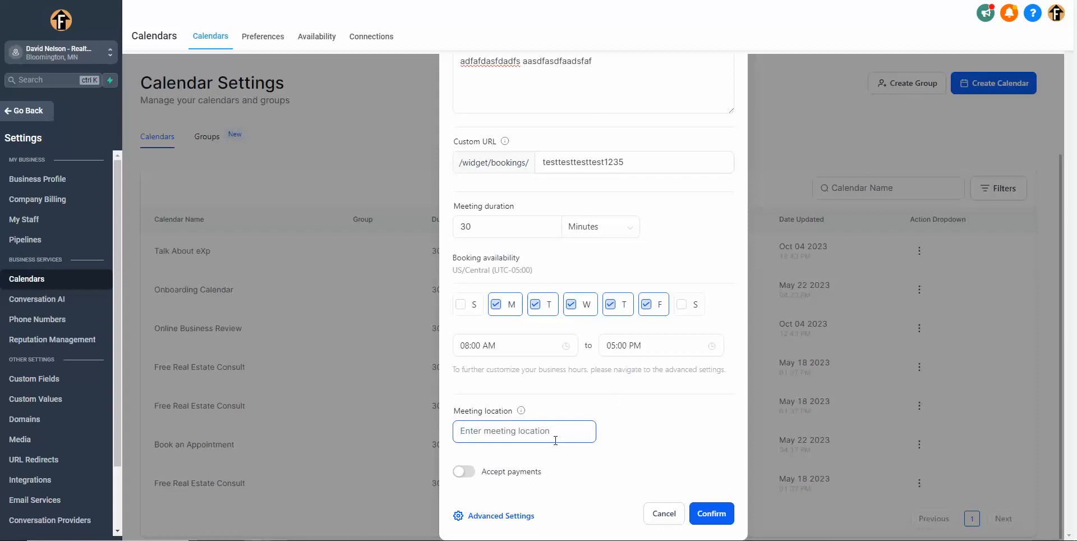
# Step: Set the meeting location to Office and open the new calendar's advanced settings
pyautogui.write('OFfi')
pyautogui.write('fice')
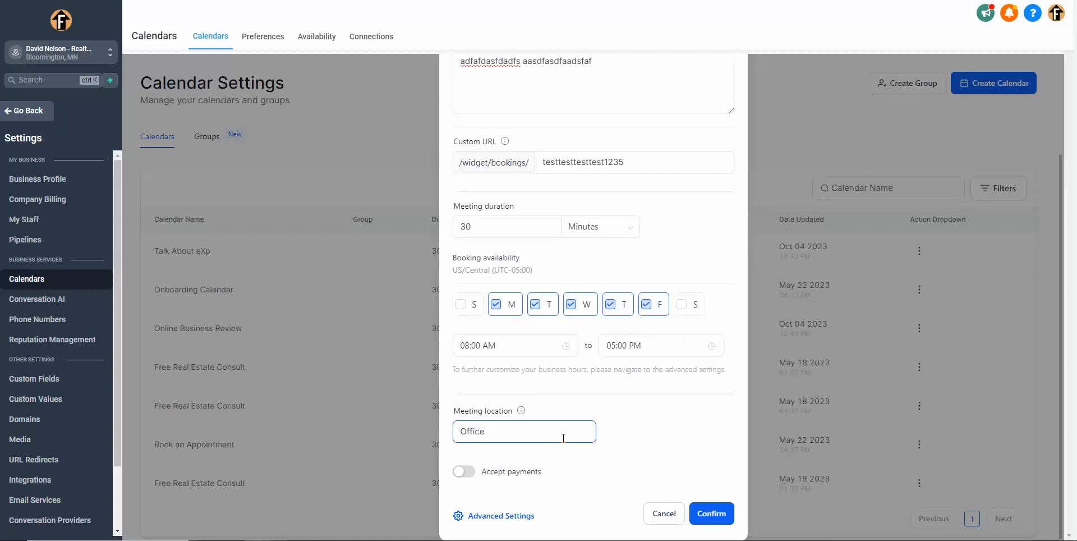
pyautogui.click(488, 515)
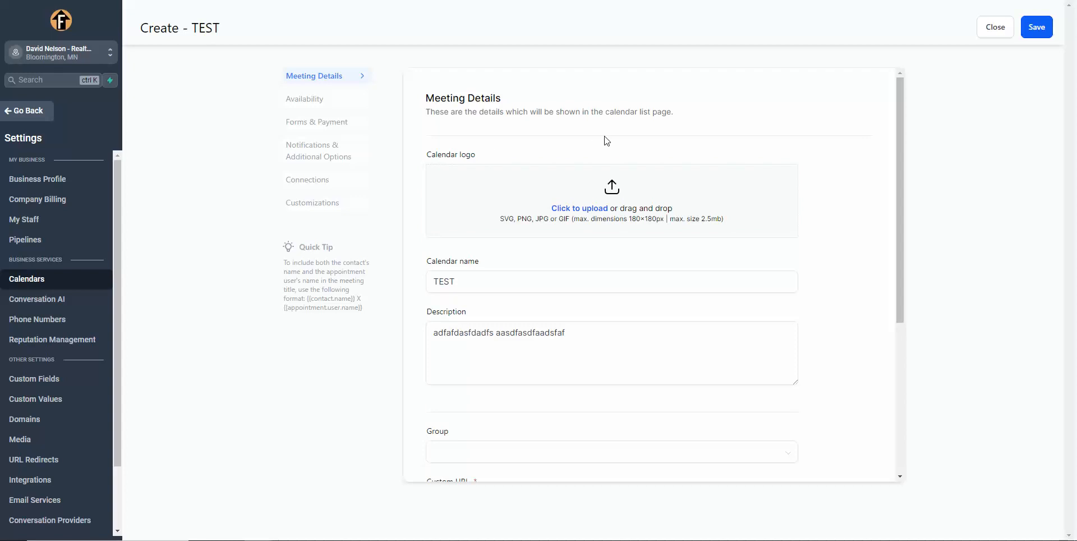
# Step: Upload the orange image 2023-09-28_10-38-30 as the calendar logo
pyautogui.click(595, 213)
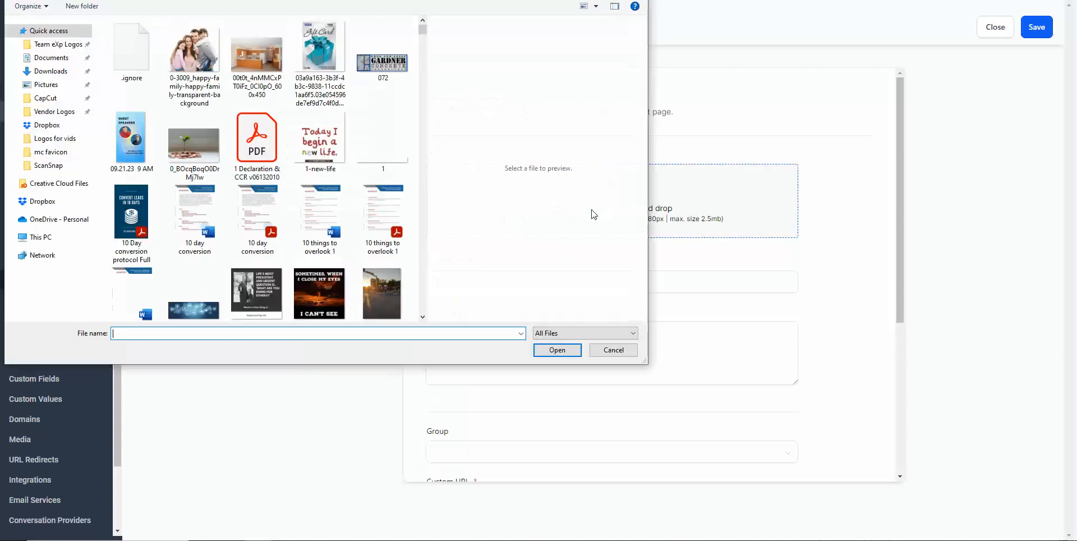
pyautogui.scroll(-15, 261, 253)
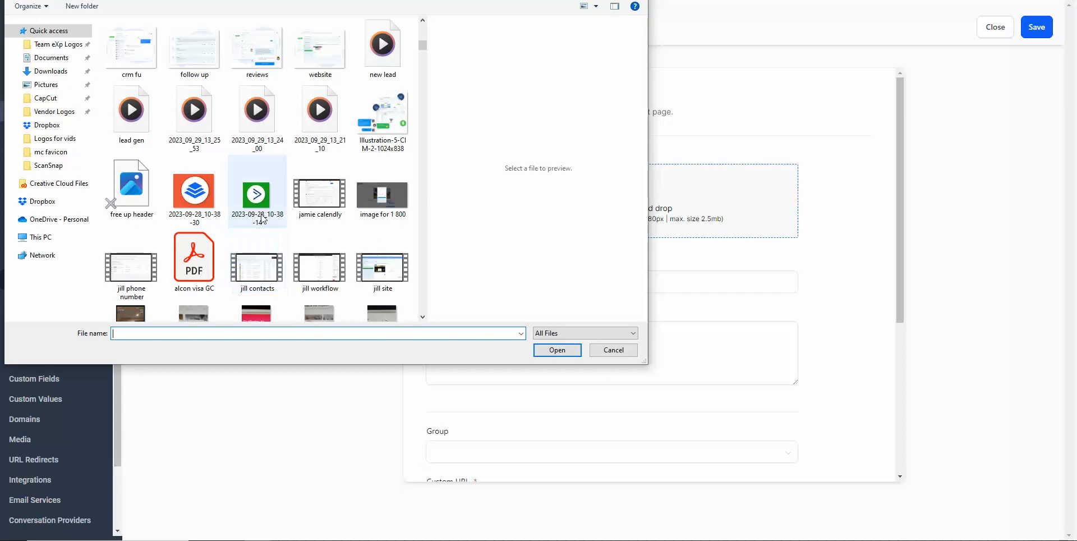
pyautogui.doubleClick(194, 192)
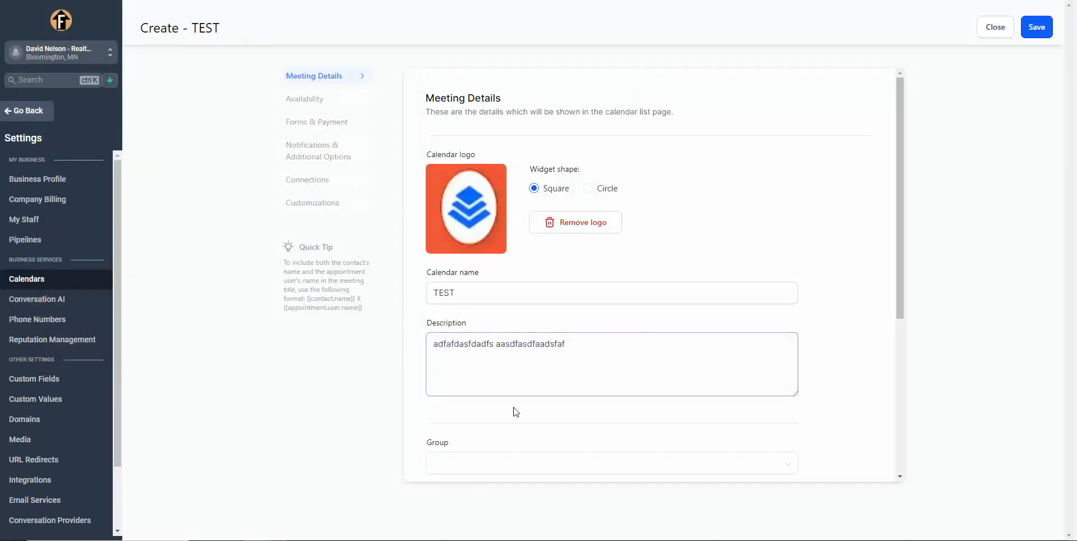
# Step: Set the minimum scheduling notice to 1 day in the calendar's availability settings
pyautogui.scroll(-2, 512, 408)
pyautogui.scroll(-3, 593, 382)
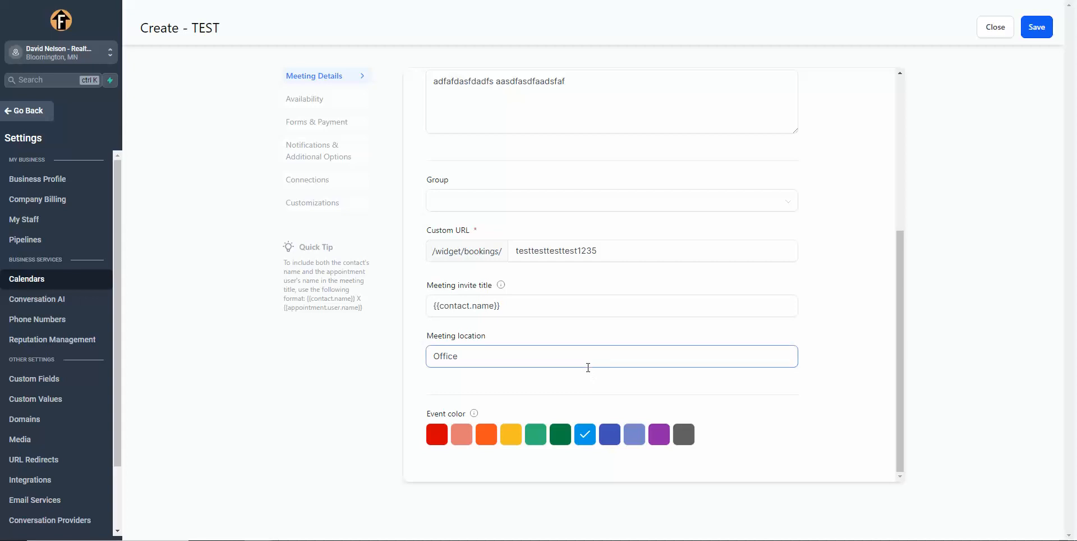
pyautogui.click(302, 100)
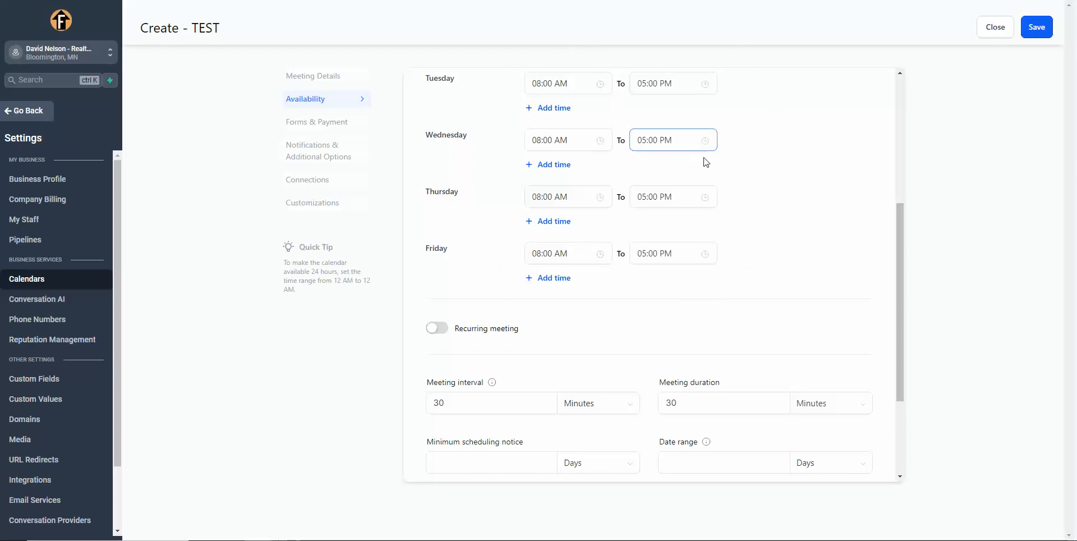
pyautogui.scroll(-3, 745, 203)
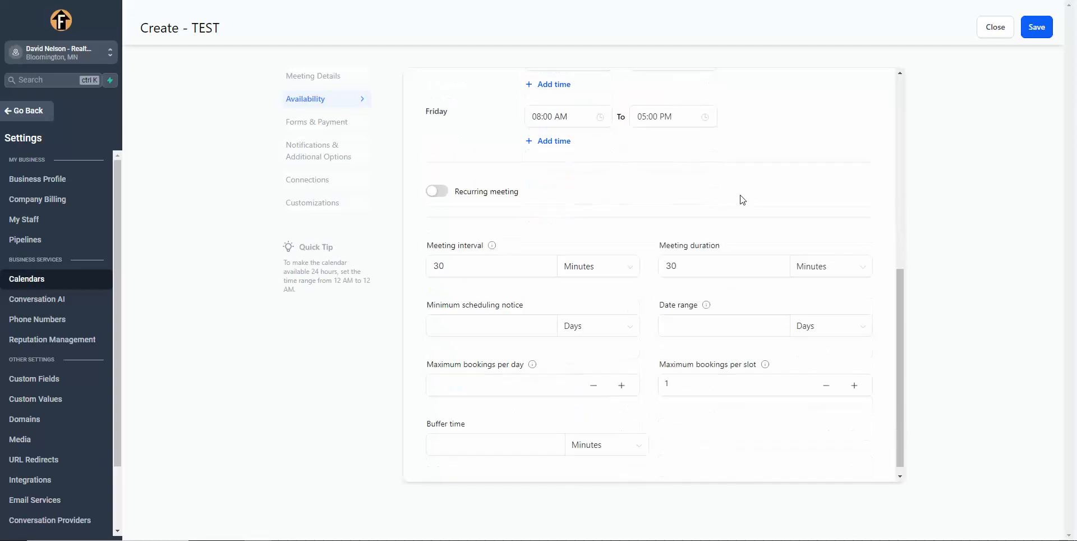
pyautogui.click(460, 257)
pyautogui.click(684, 259)
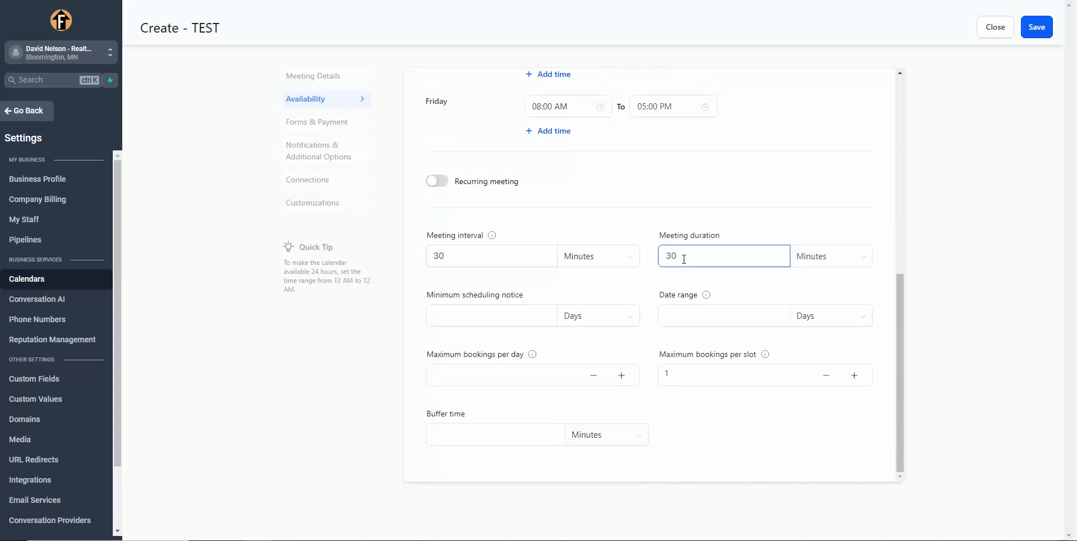
pyautogui.click(474, 316)
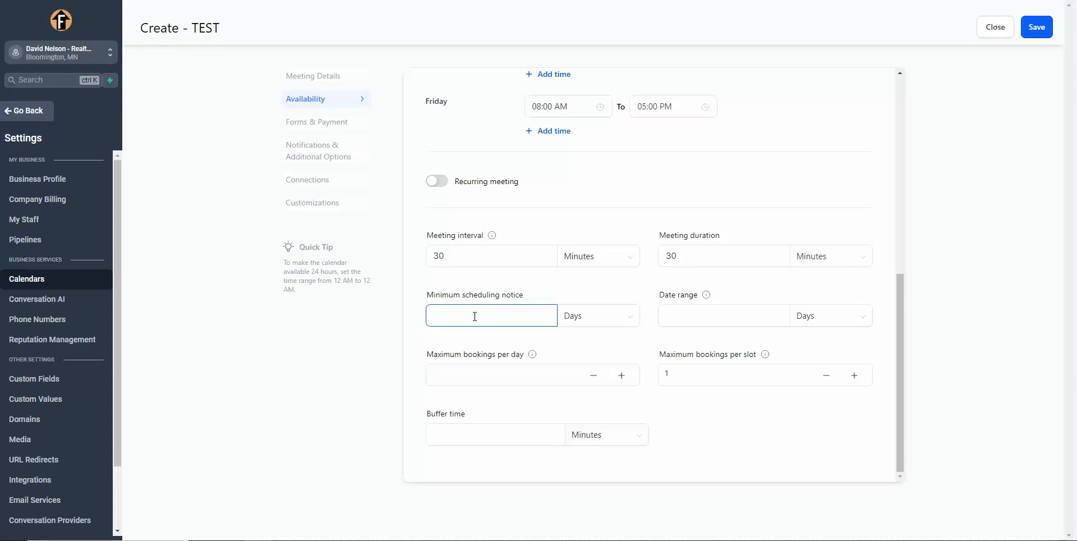
pyautogui.write('1')
pyautogui.click(595, 316)
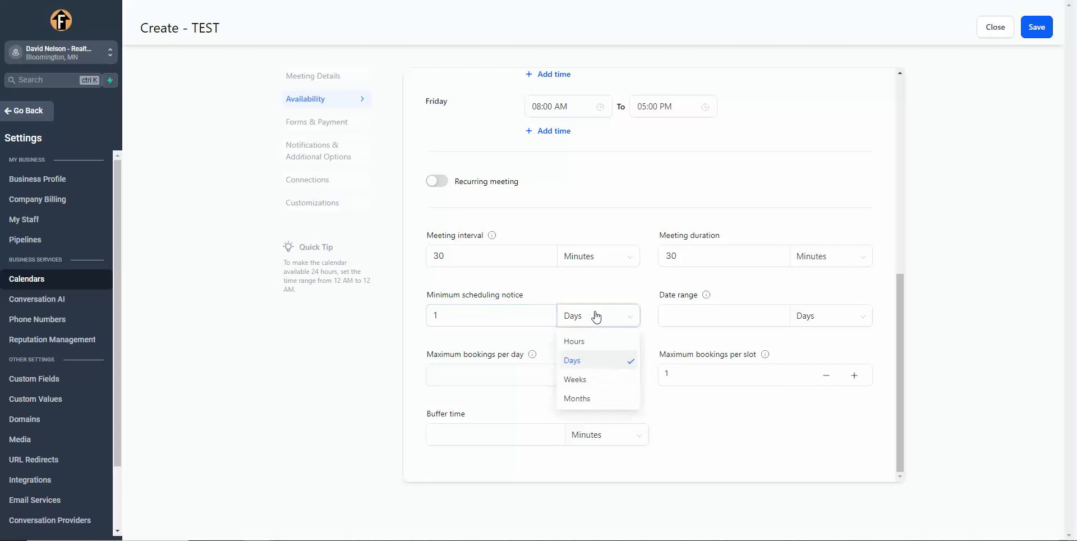
pyautogui.click(593, 289)
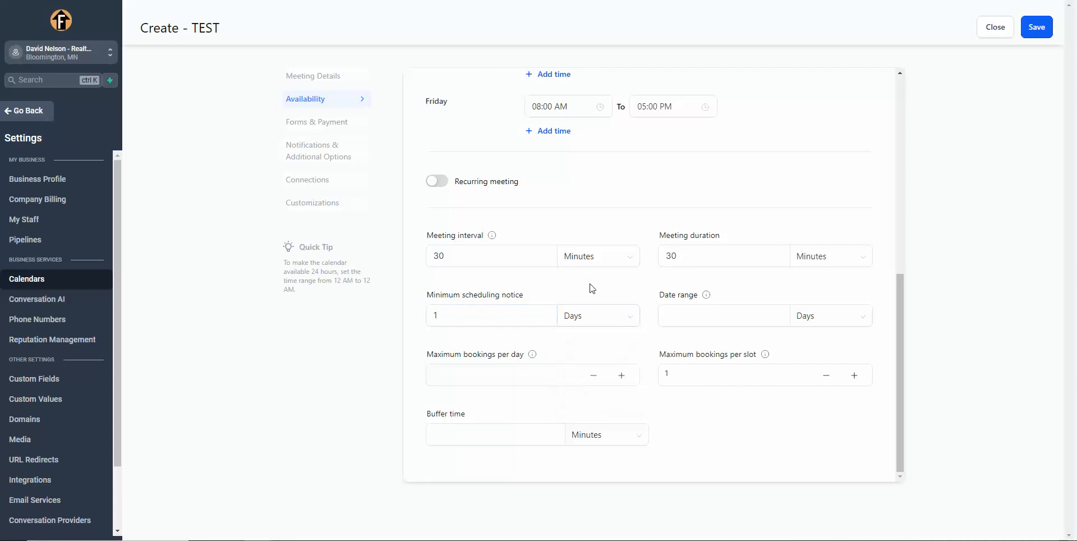
# Step: Set the calendar's buffer time to 10 minutes
pyautogui.click(512, 378)
pyautogui.click(739, 370)
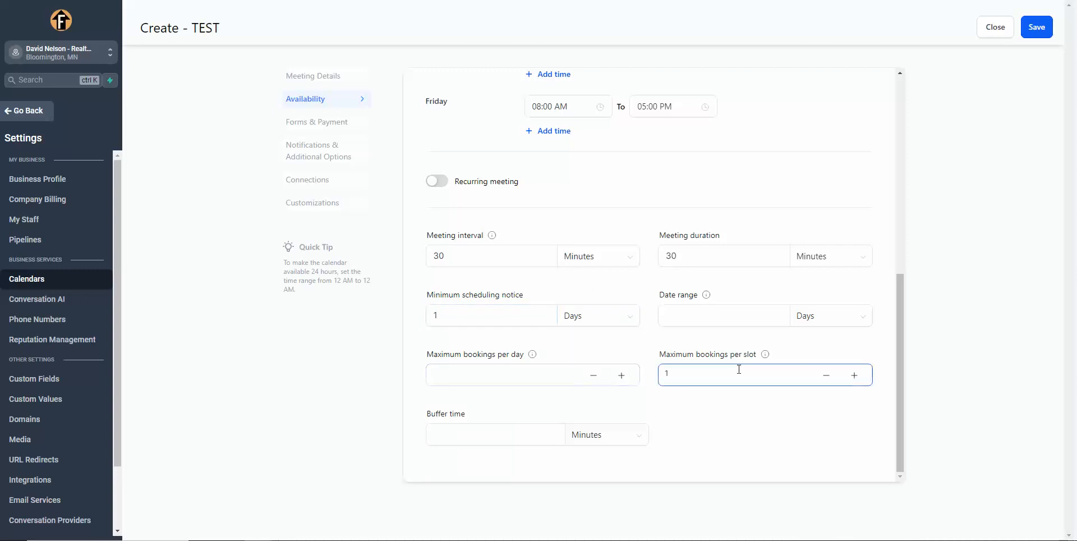
pyautogui.click(498, 439)
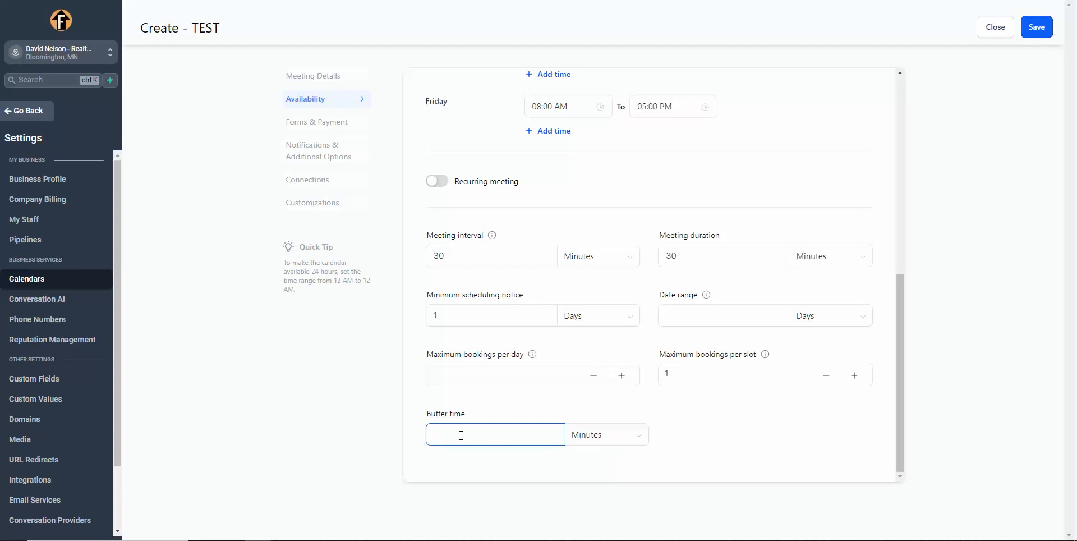
pyautogui.write('0')
pyautogui.click(730, 432)
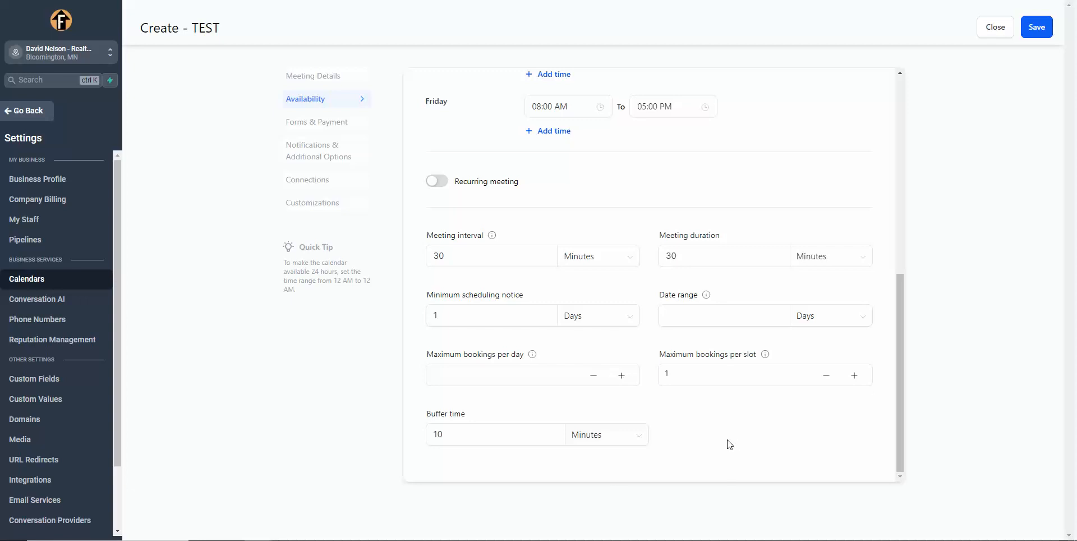
# Step: Examine the calendar's form selection, consent, confirmation message and payment preferences under Forms & Payment
pyautogui.scroll(4, 668, 408)
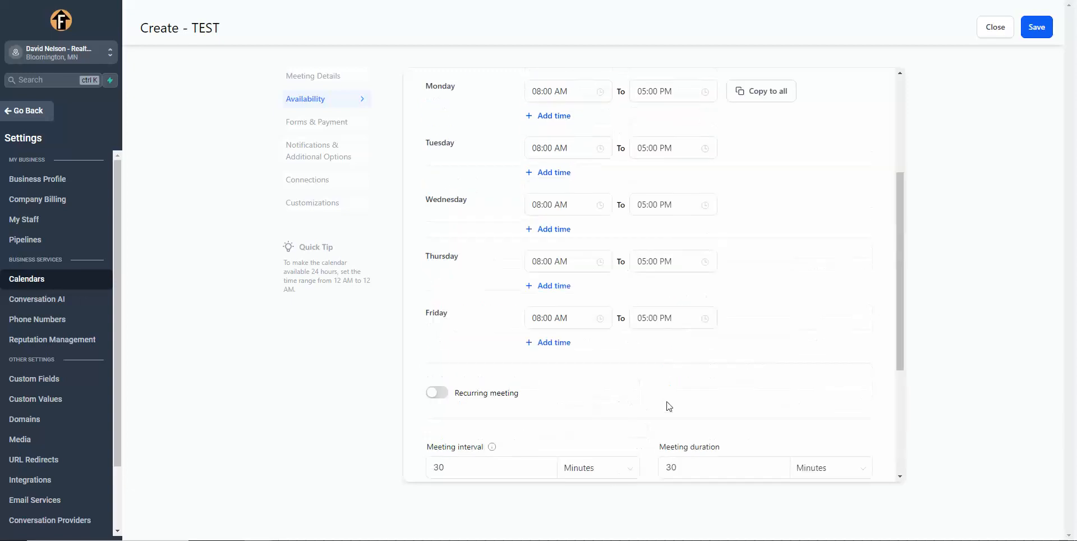
pyautogui.click(321, 125)
pyautogui.scroll(3, 608, 216)
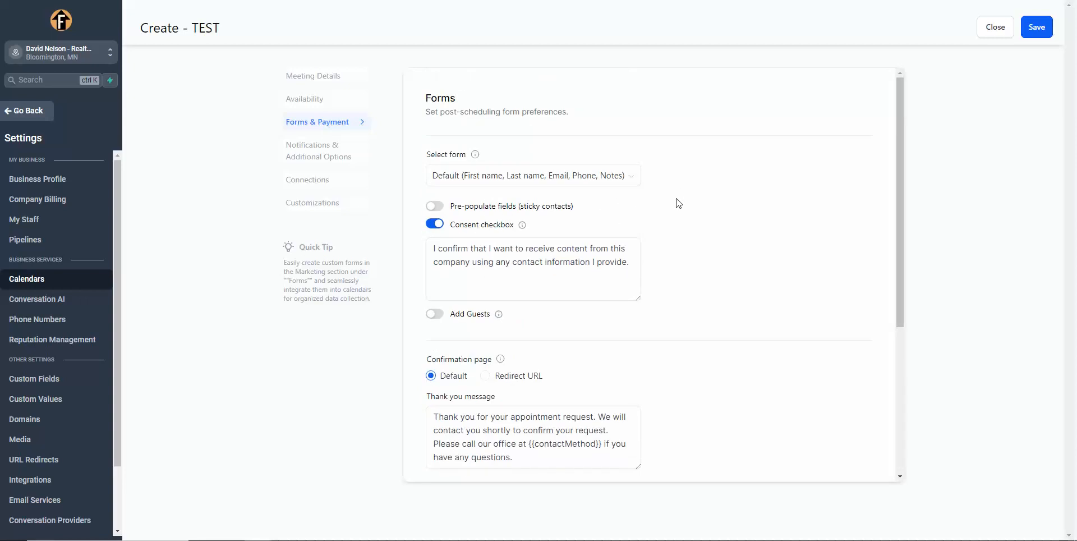
pyautogui.scroll(-2, 677, 203)
pyautogui.scroll(-2, 531, 318)
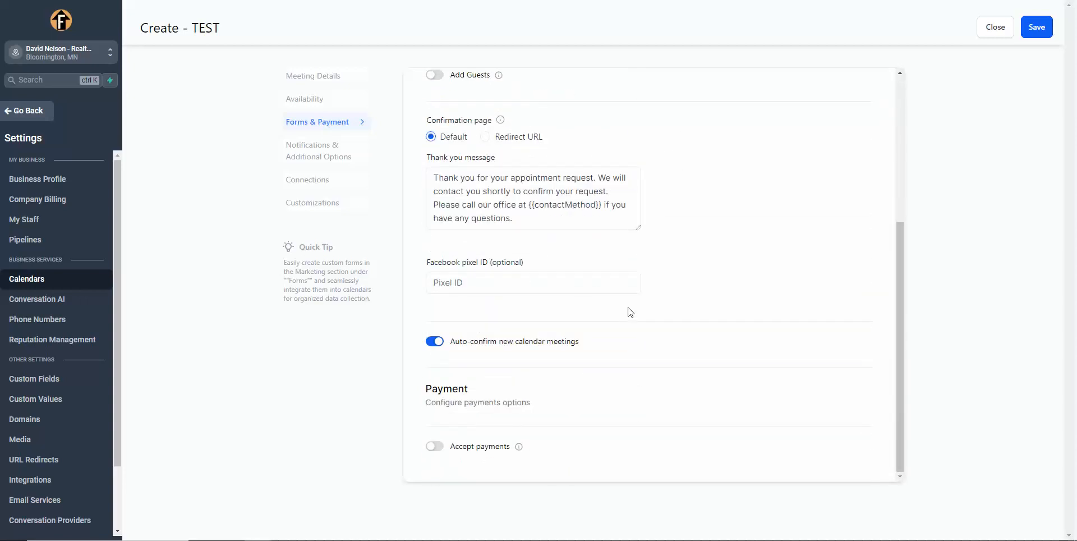
# Step: Enable accepting payments to inspect the amount, currency and description options, and disable it again
pyautogui.click(434, 452)
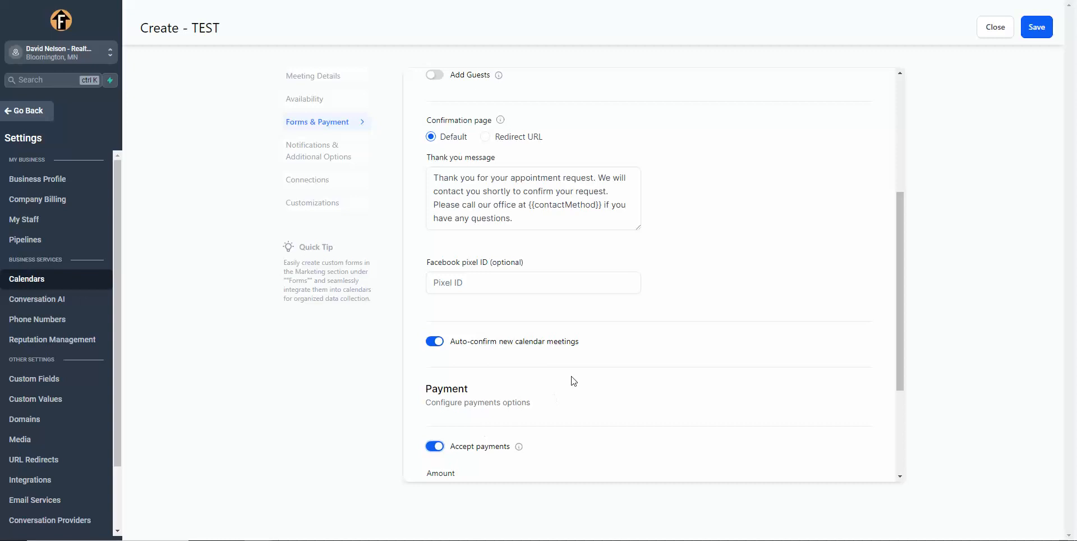
pyautogui.scroll(-3, 573, 379)
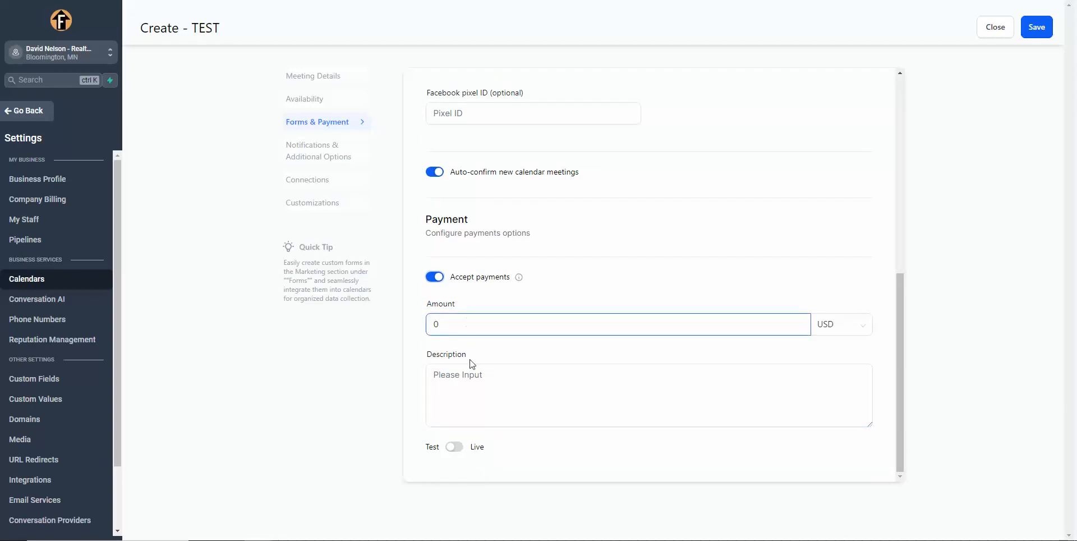
pyautogui.click(435, 277)
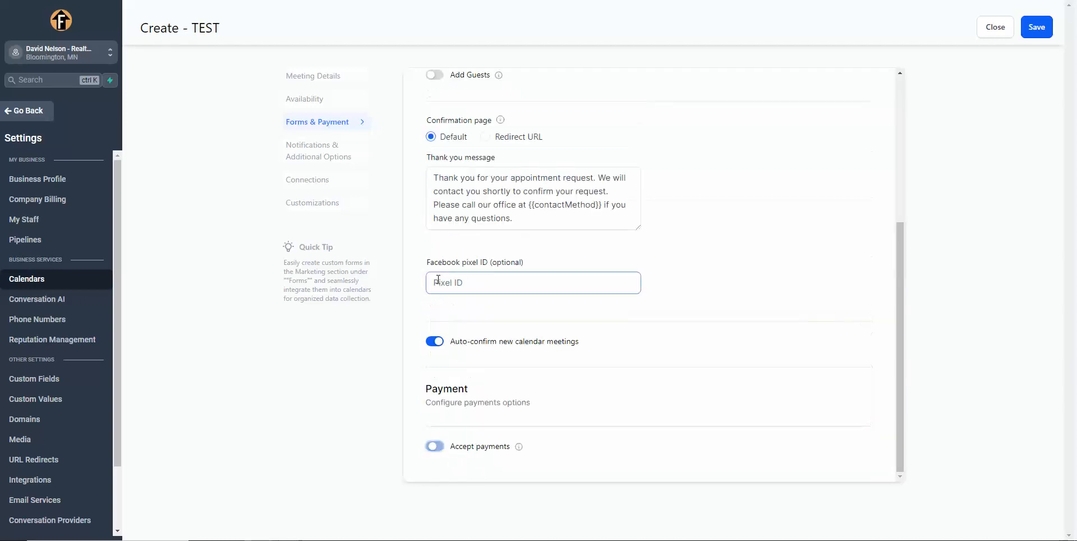
# Step: Send acknowledgement emails to the contact and the alert address "my email here", and allow Google calendar to email attendees
pyautogui.click(324, 159)
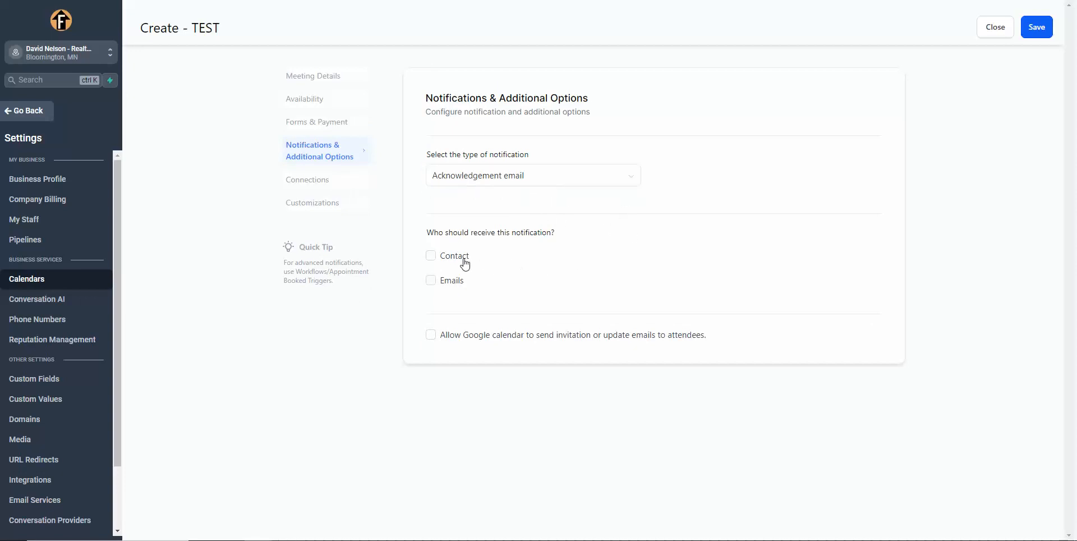
pyautogui.click(431, 255)
pyautogui.click(431, 280)
pyautogui.click(478, 336)
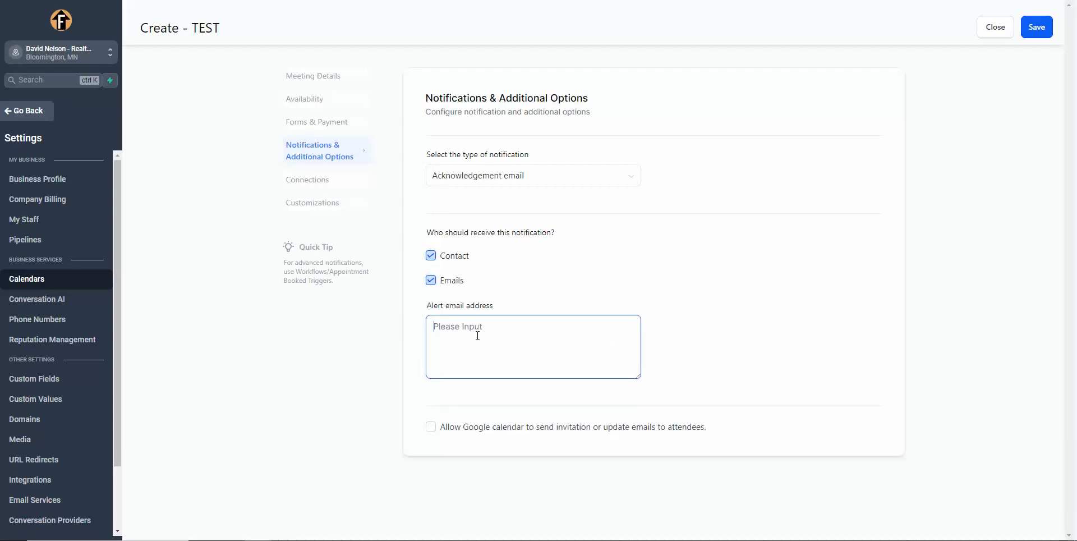
pyautogui.write('my email here')
pyautogui.click(431, 427)
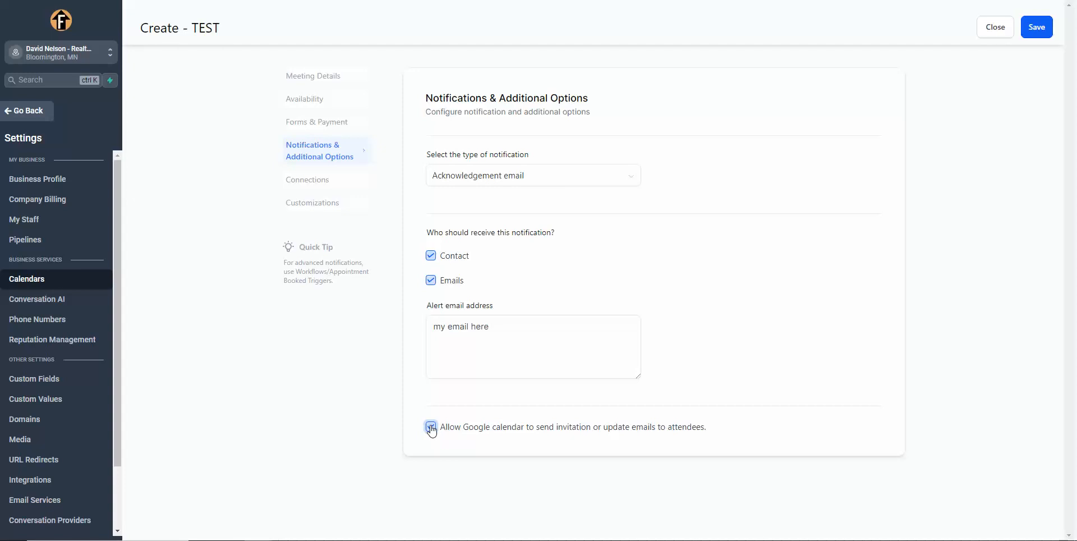
# Step: Link the booking calendar to the Gmail account at the end of the external calendar list
pyautogui.click(310, 184)
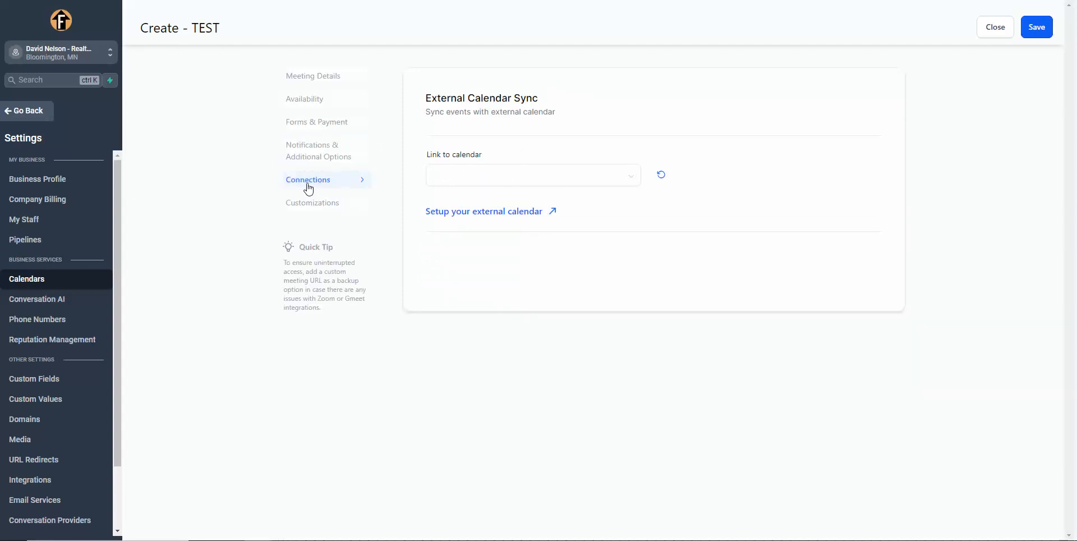
pyautogui.click(623, 176)
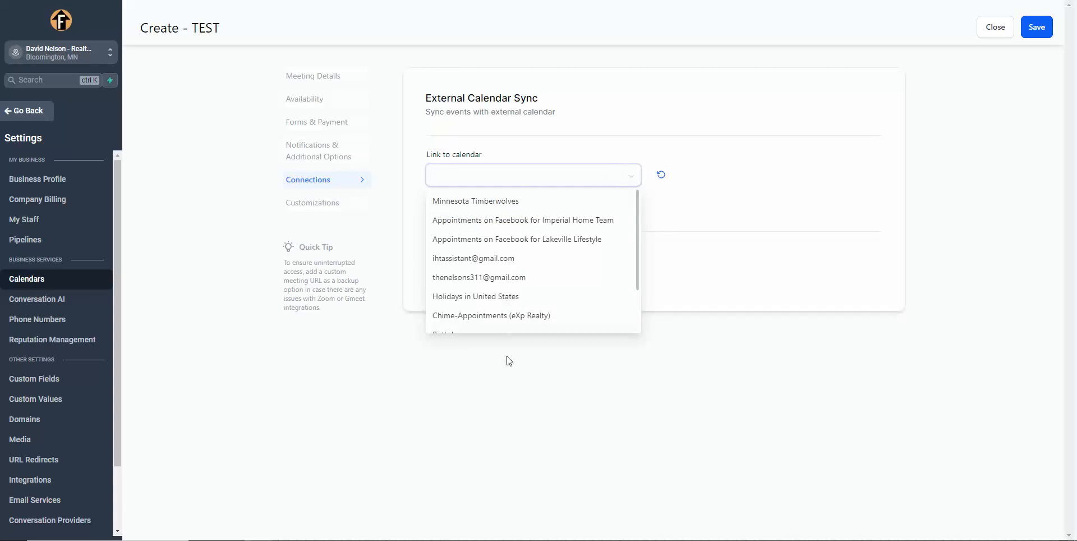
pyautogui.click(488, 278)
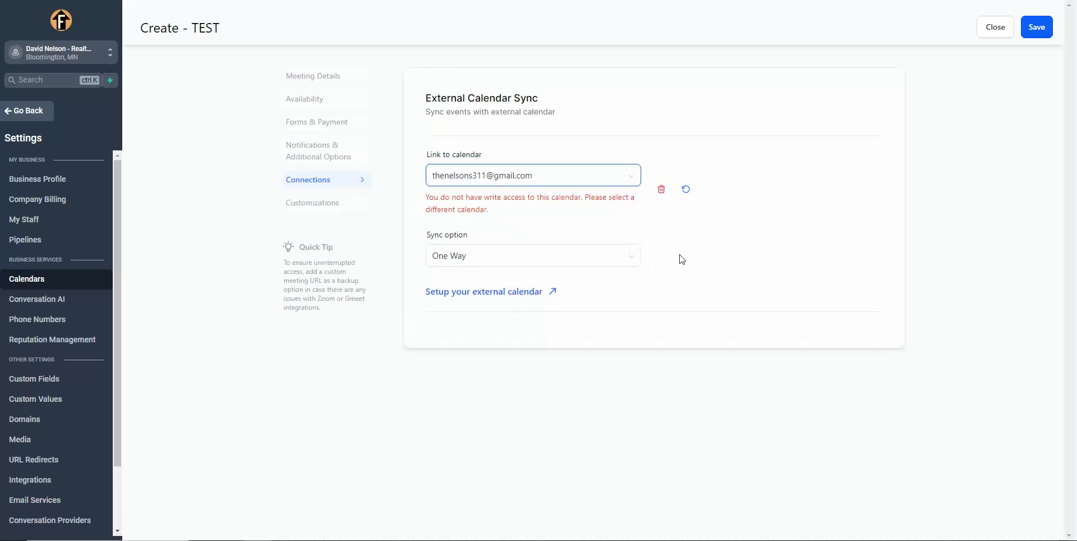
pyautogui.click(615, 178)
pyautogui.scroll(-2, 539, 297)
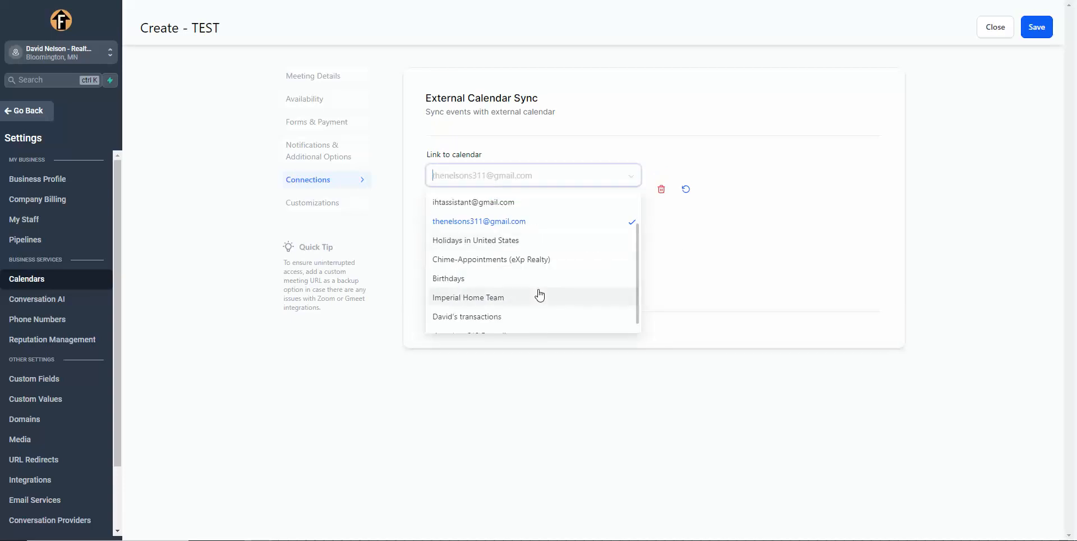
pyautogui.scroll(-1, 512, 313)
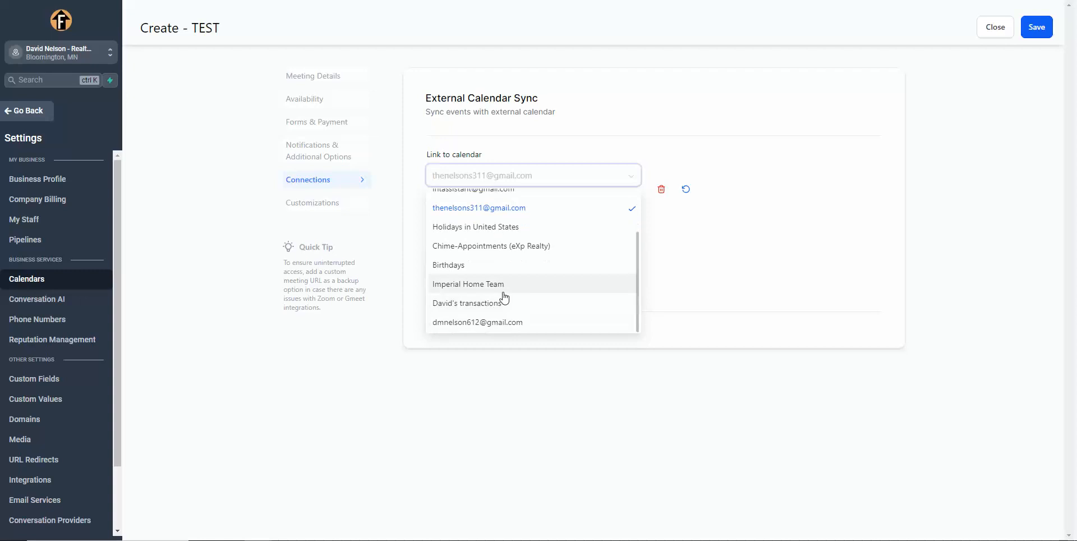
pyautogui.click(501, 322)
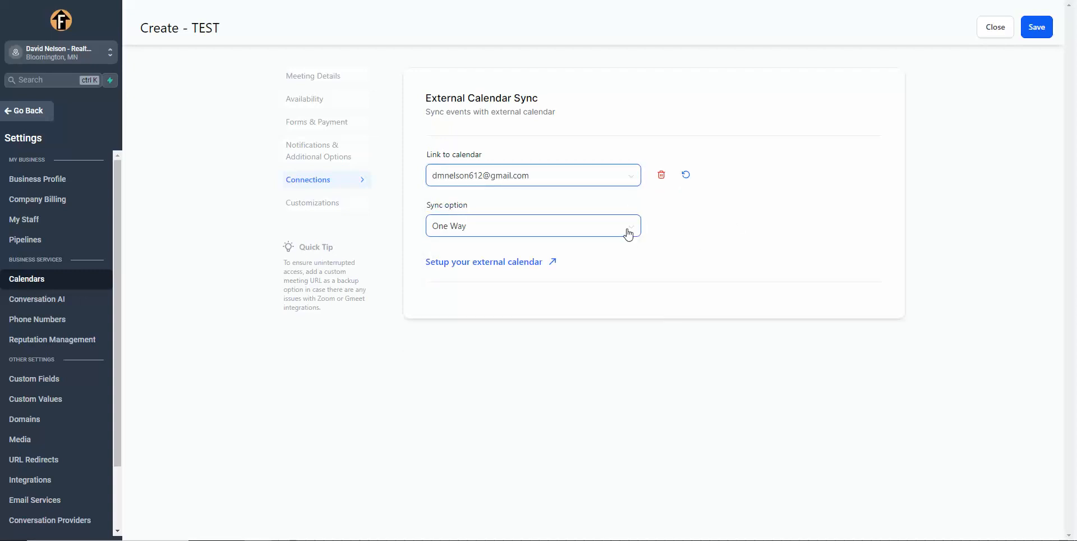
# Step: Examine the sync option choices for the linked external calendar
pyautogui.click(628, 233)
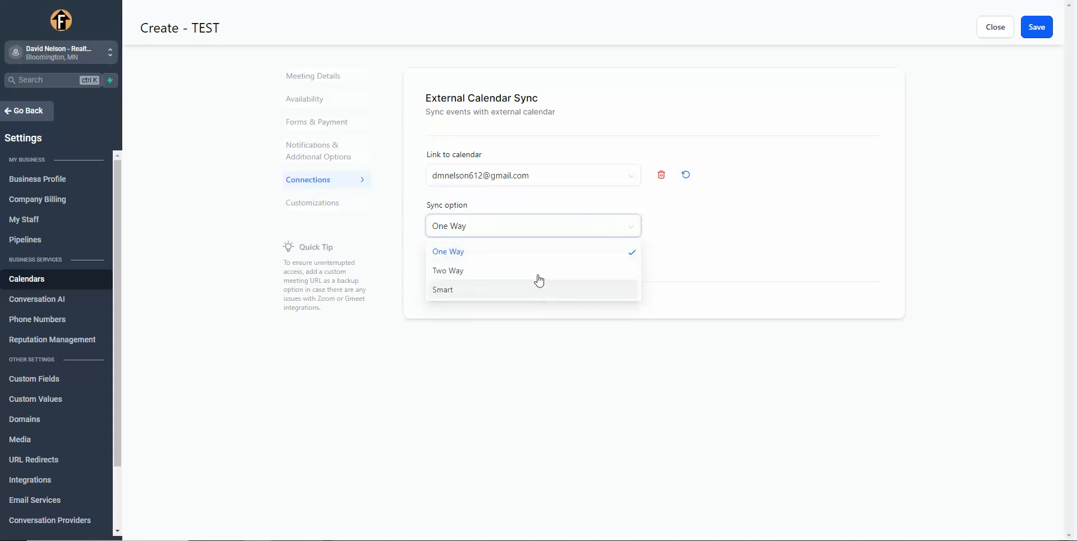
pyautogui.click(710, 228)
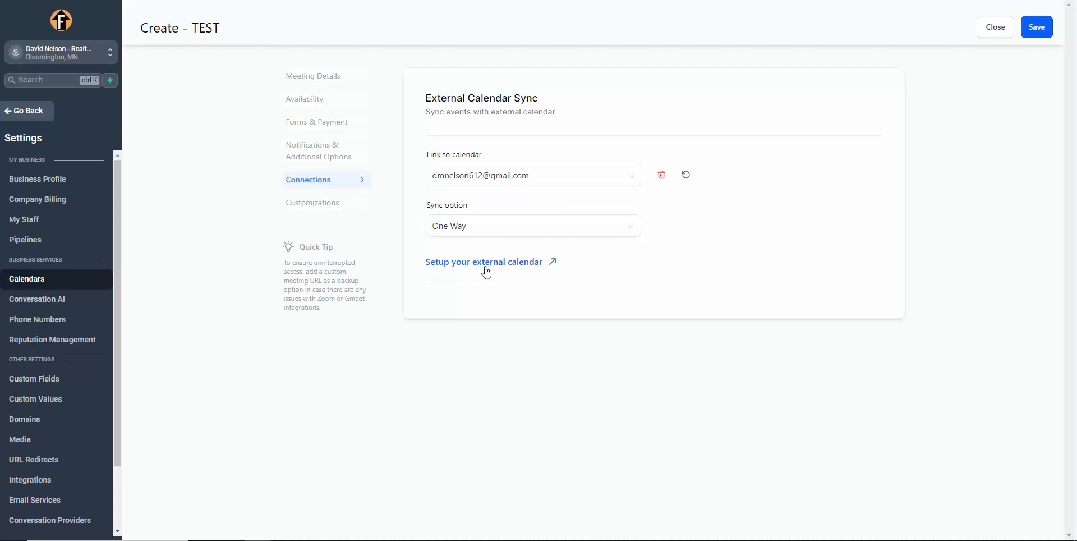
pyautogui.scroll(-3, 19, 469)
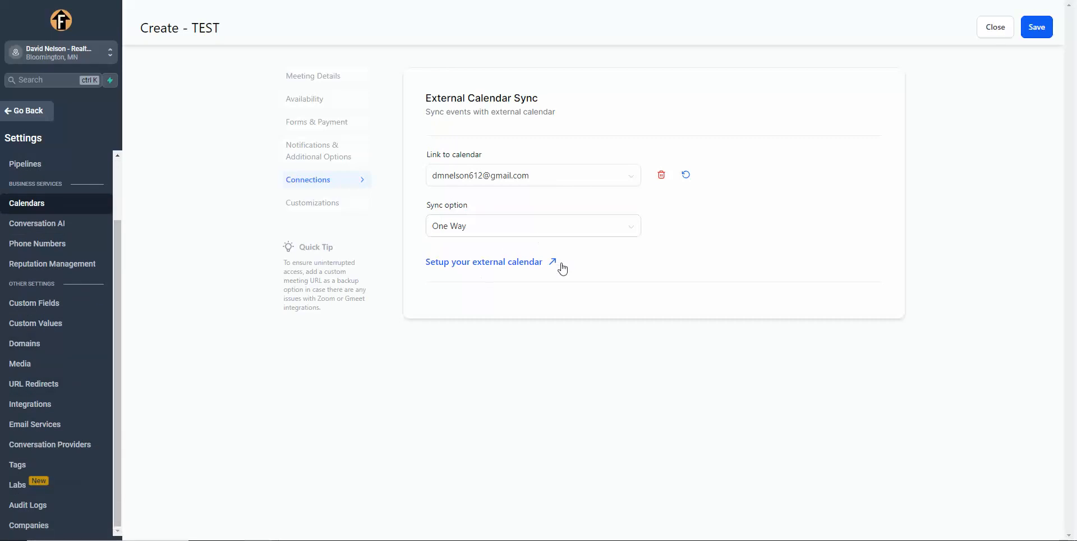
# Step: Review the widget style, cancellation and additional notes customizations, and save the TEST calendar
pyautogui.click(316, 209)
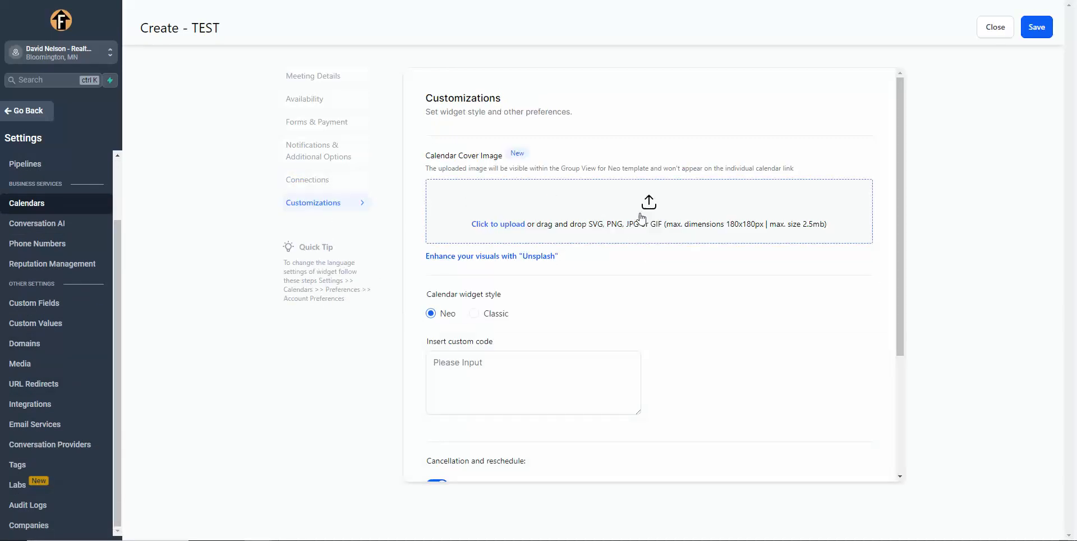
pyautogui.scroll(-3, 645, 217)
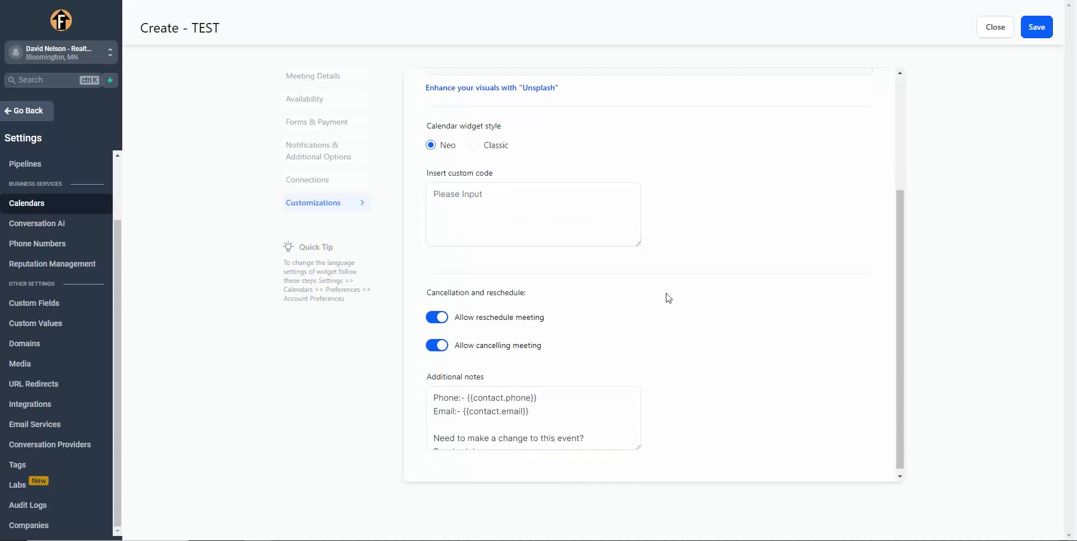
pyautogui.scroll(-1, 666, 298)
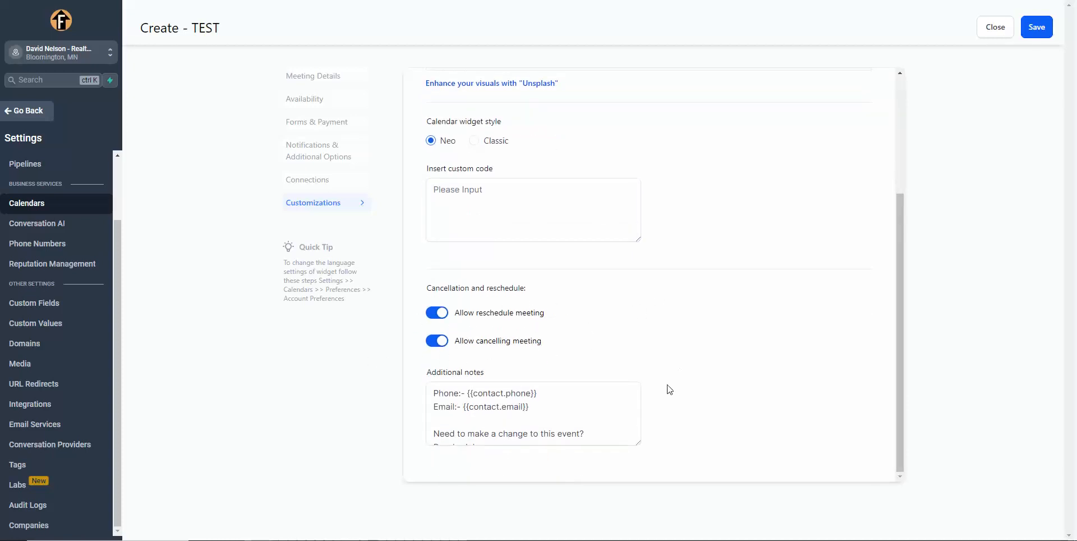
pyautogui.scroll(3, 708, 320)
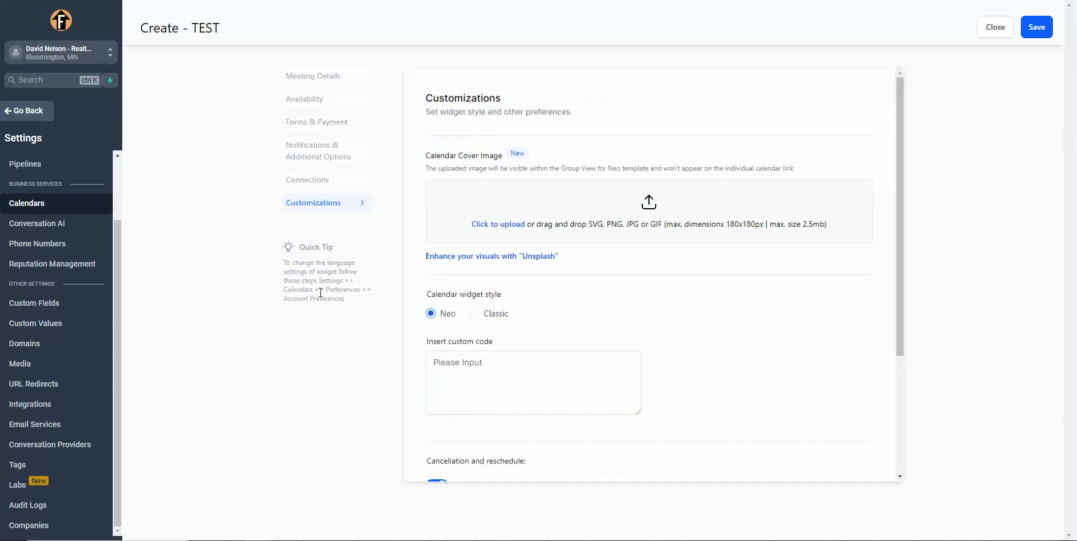
pyautogui.click(1034, 31)
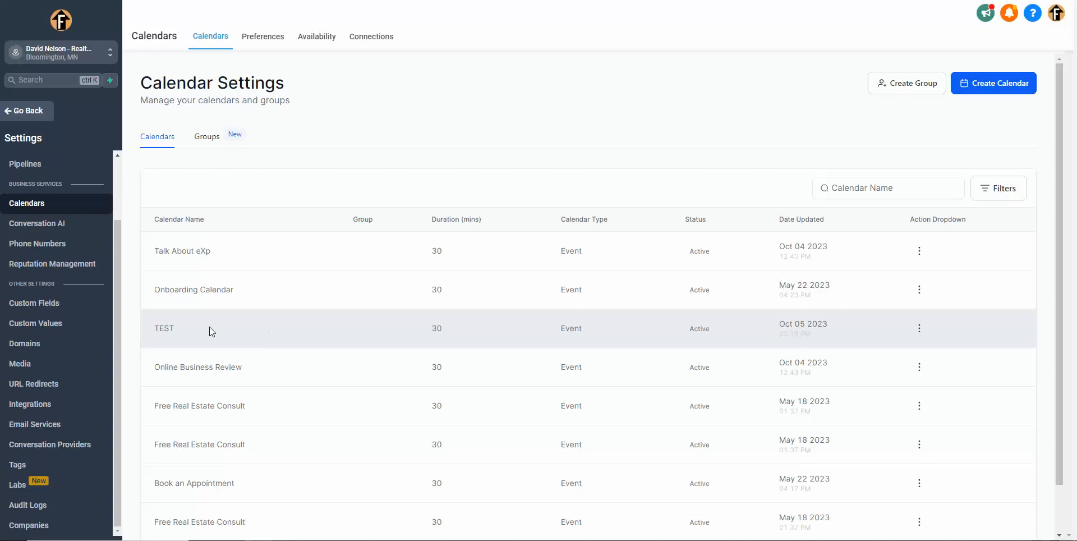
# Step: Copy the TEST calendar's scheduling link and open it in a new browser tab
pyautogui.click(919, 329)
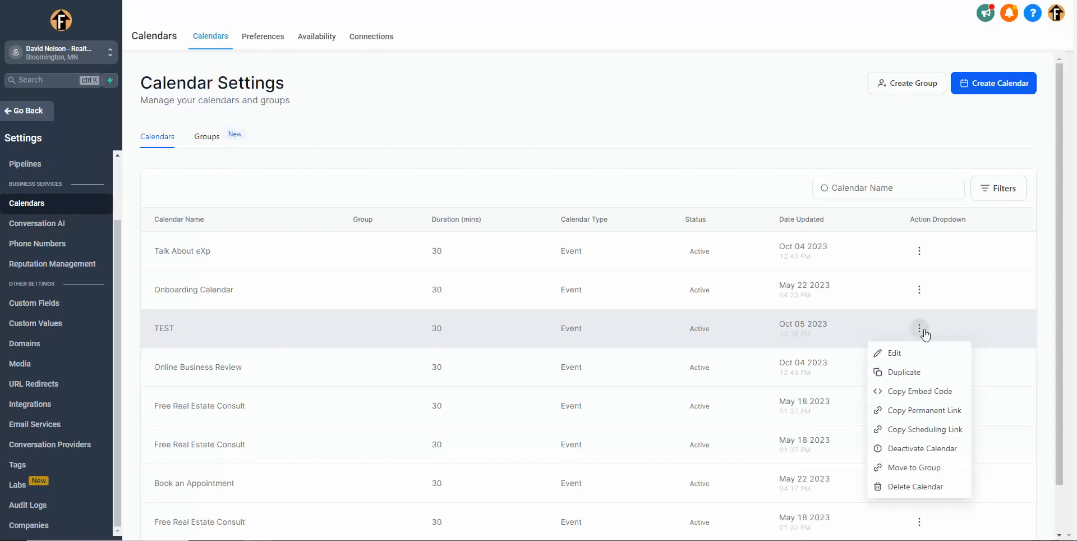
pyautogui.click(931, 430)
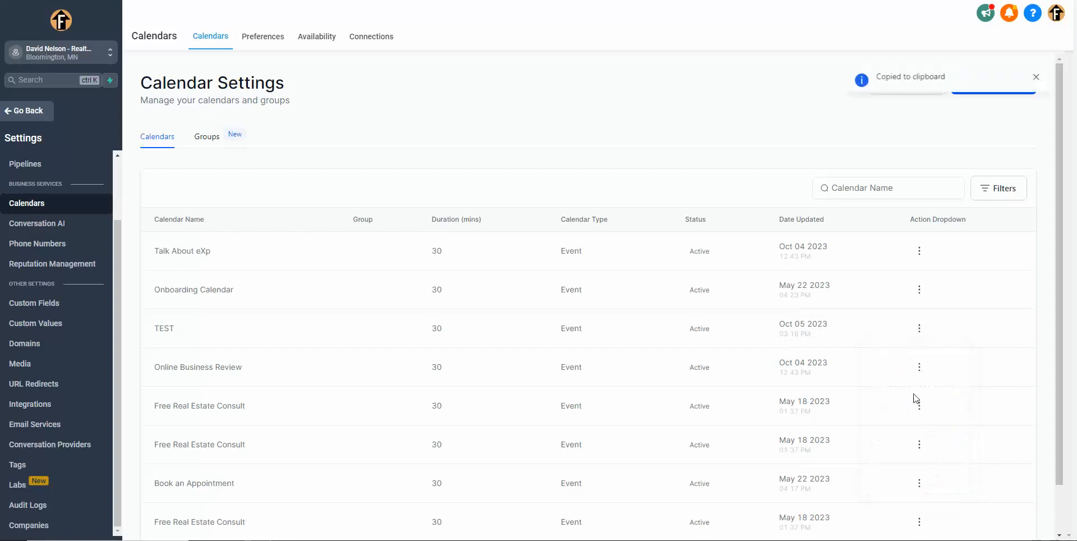
pyautogui.hotkey('ctrl', 't')
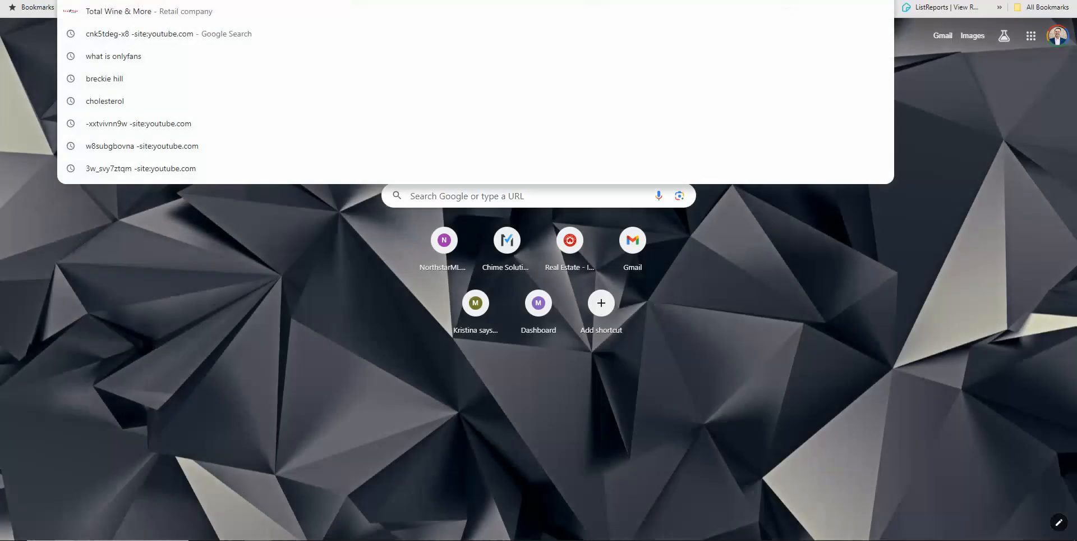
pyautogui.hotkey('ctrl', 'v')
pyautogui.press('Return')
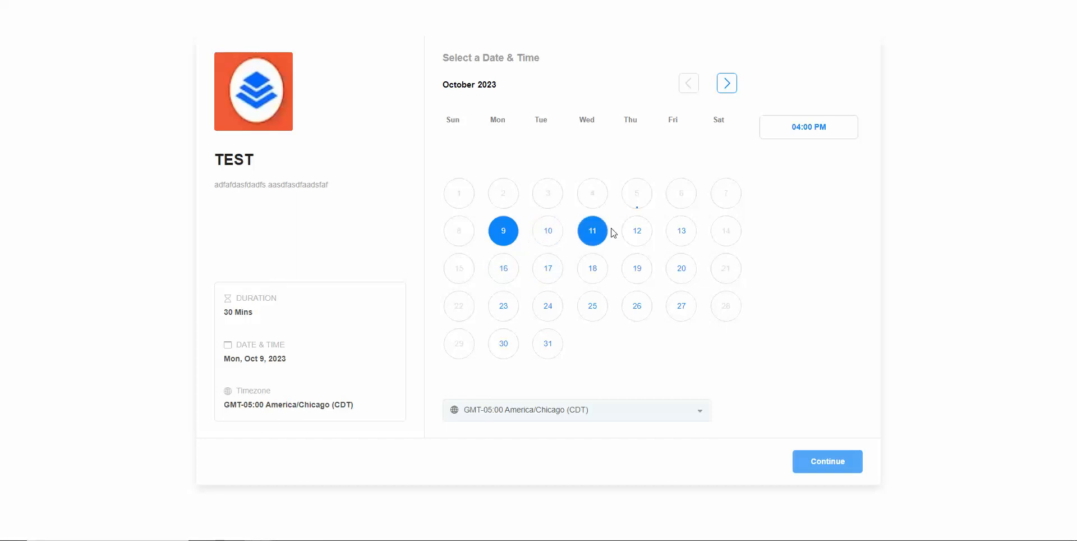
# Step: Preview booking October 12, 2023 at 11:00 AM up to the contact information form, and return to the date and time selection
pyautogui.click(640, 235)
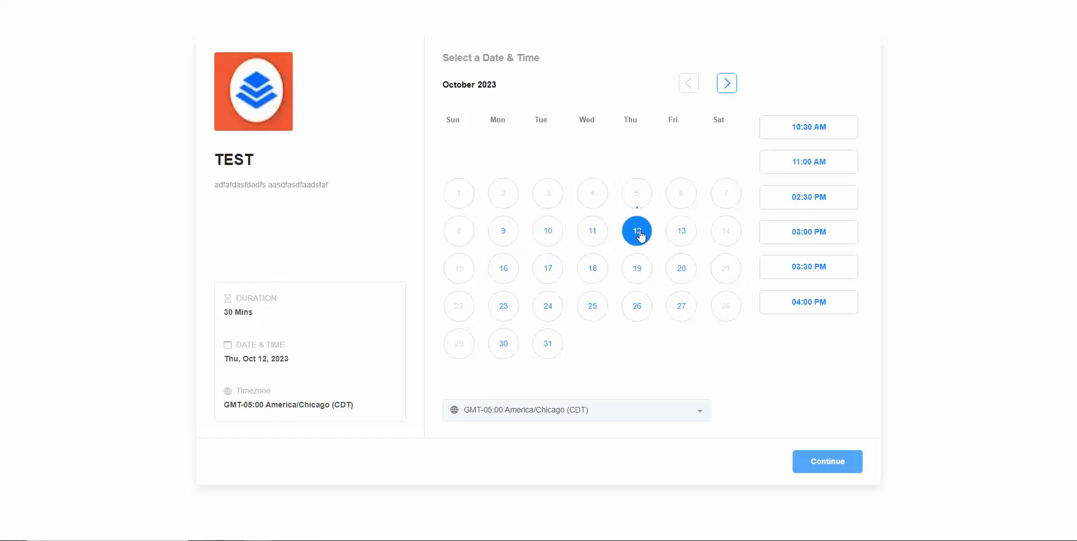
pyautogui.click(809, 166)
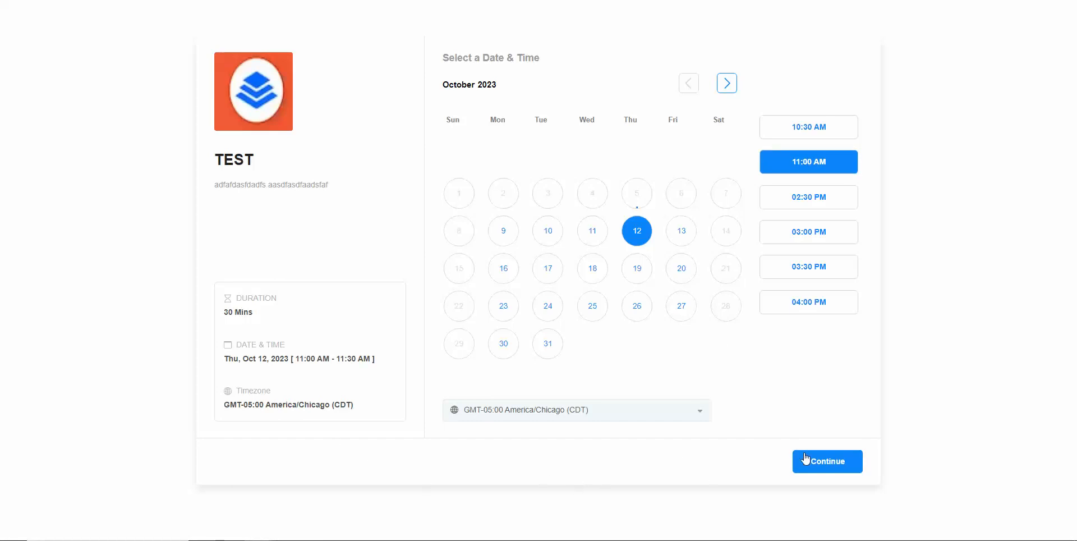
pyautogui.click(823, 467)
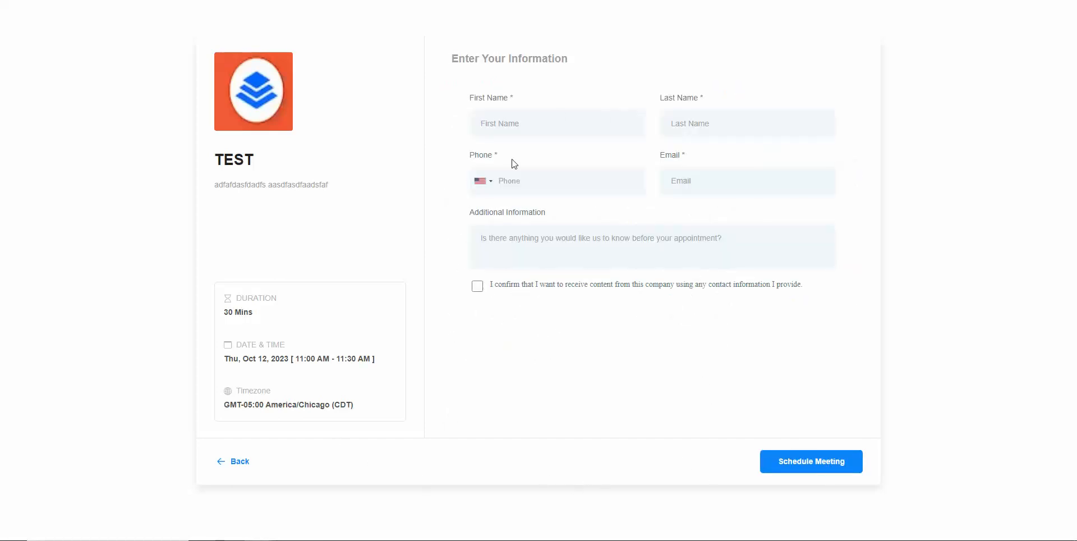
pyautogui.click(240, 463)
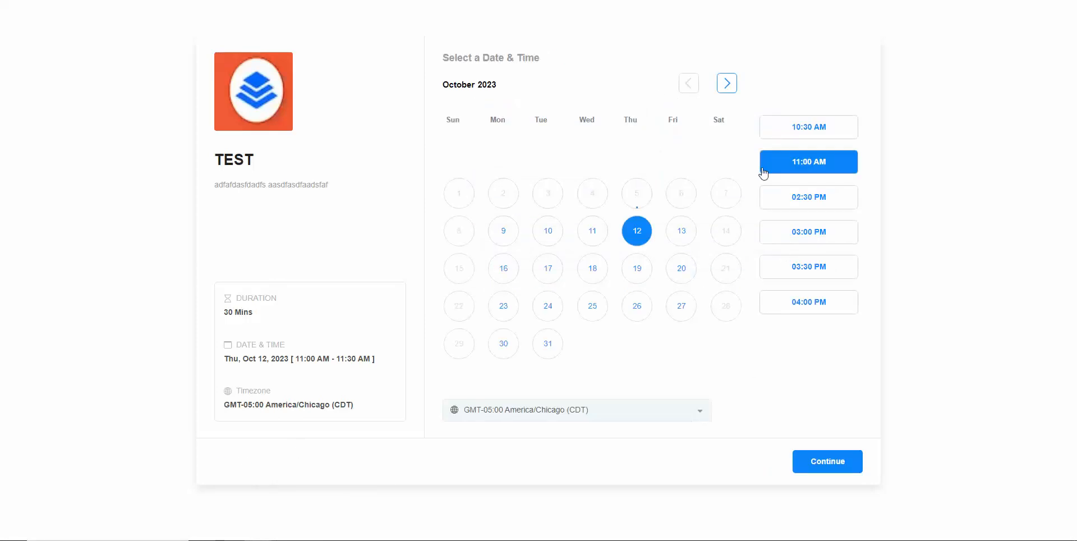